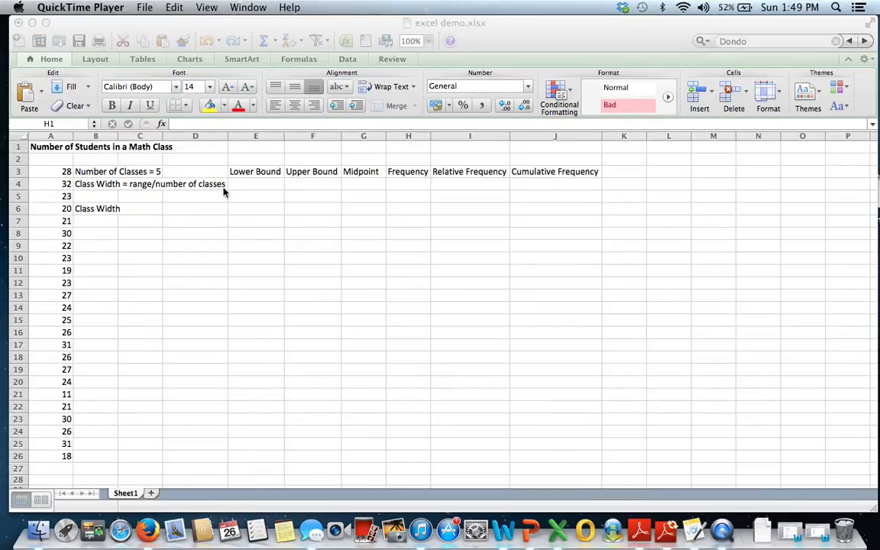
# - Sort the class-size data in A3:A26 in ascending order, continuing with the current selection only
pyautogui.click(51, 175)
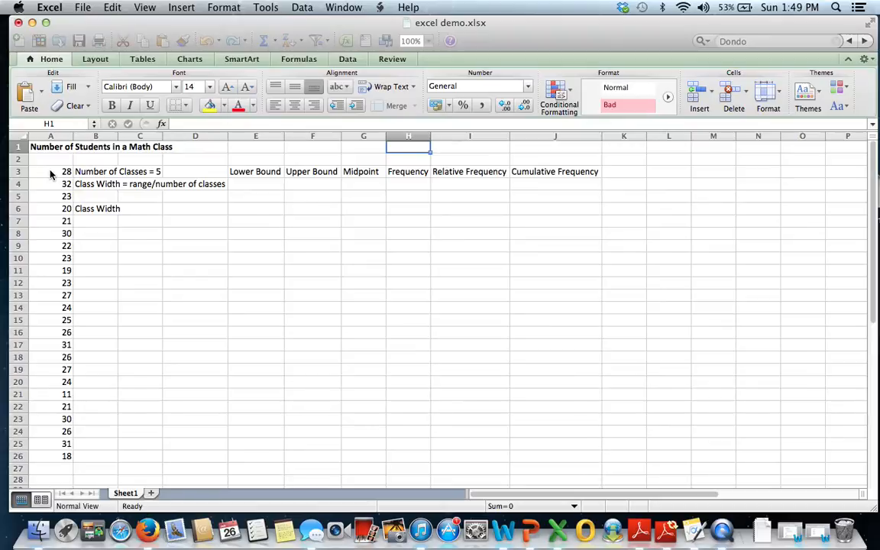
pyautogui.click(51, 174)
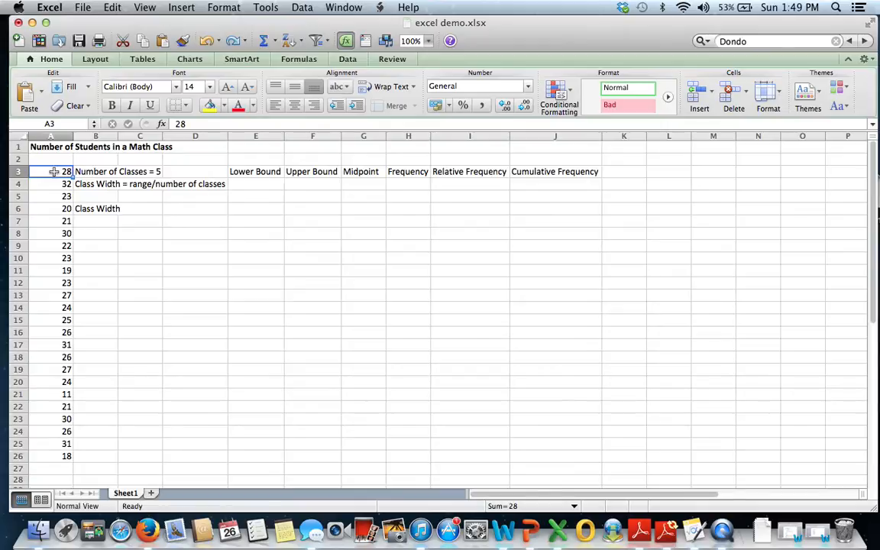
pyautogui.moveTo(54, 171); pyautogui.dragTo(55, 458)
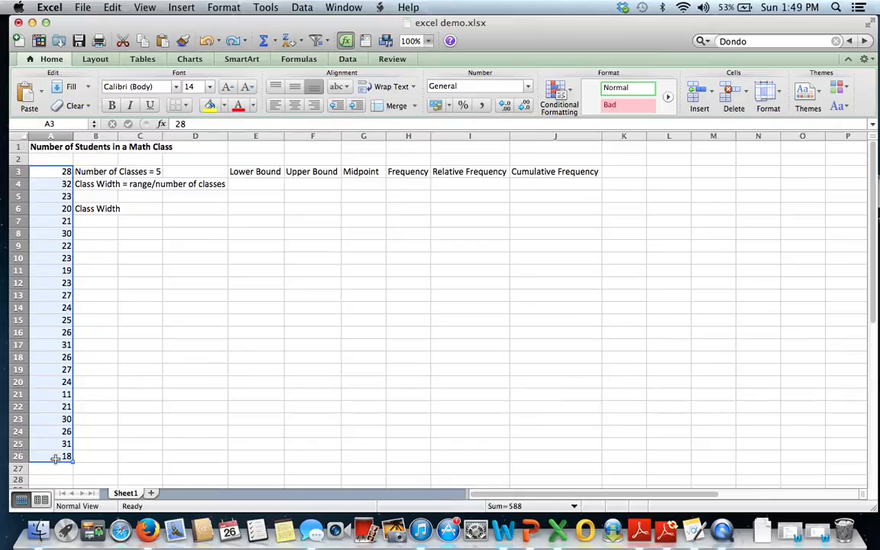
pyautogui.click(303, 43)
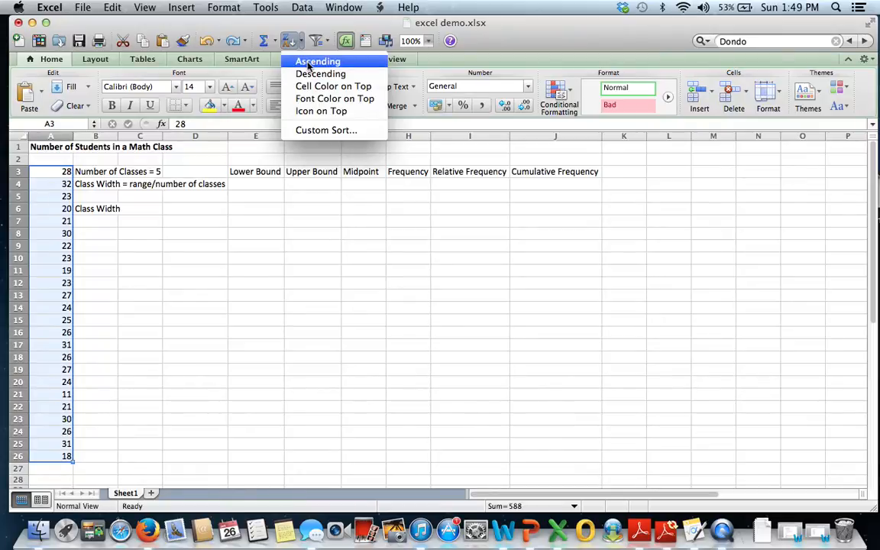
pyautogui.click(309, 66)
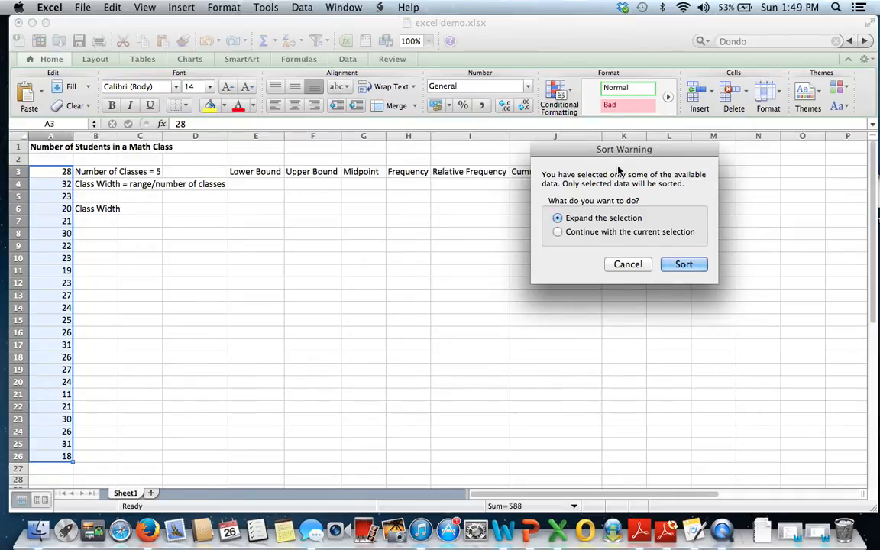
pyautogui.click(558, 233)
pyautogui.click(682, 265)
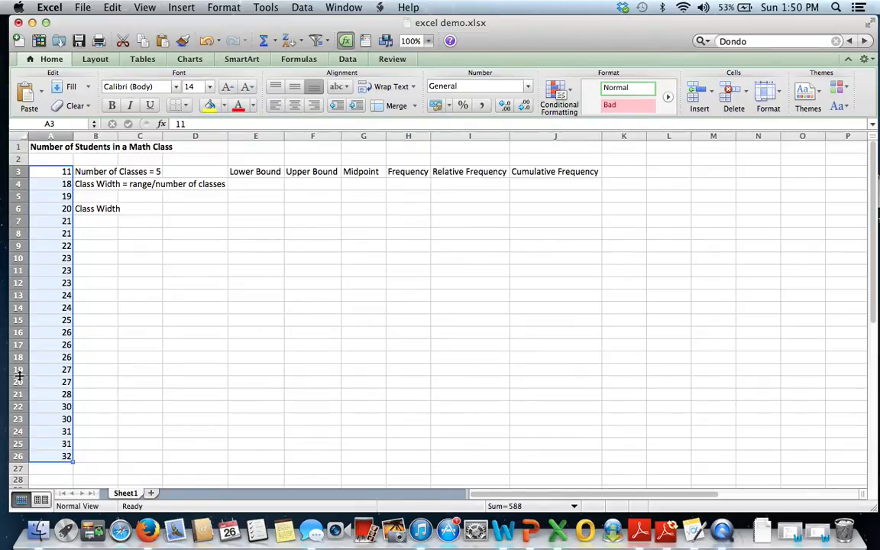
pyautogui.click(129, 370)
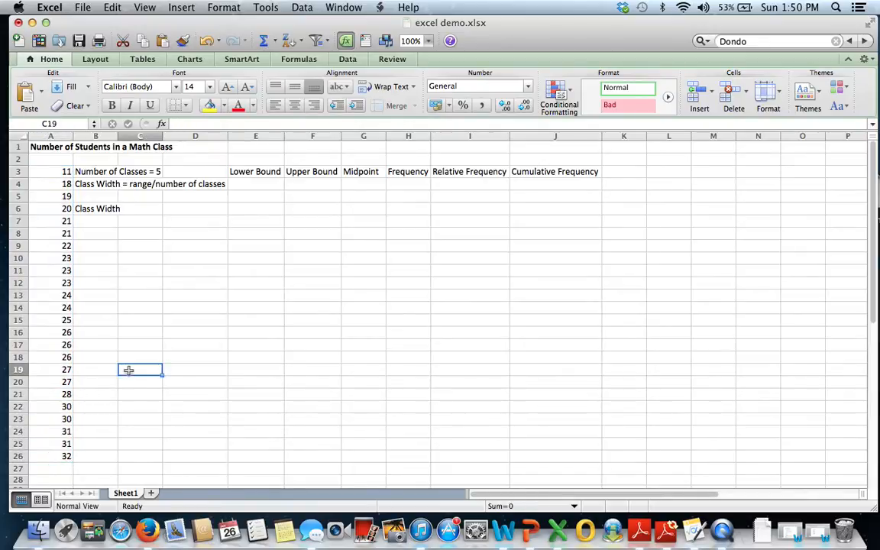
# - Calculate the class width in B7 with the formula =(A26-A3)/5
pyautogui.click(96, 223)
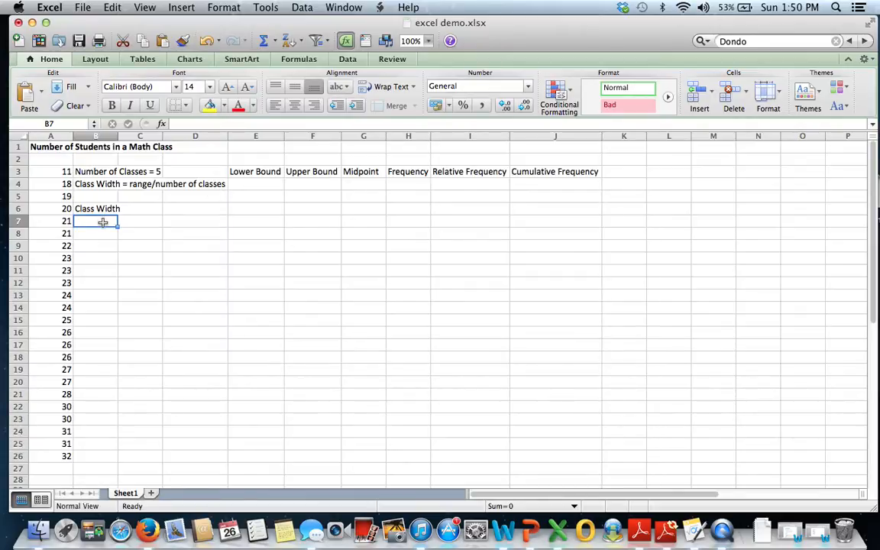
pyautogui.write('=')
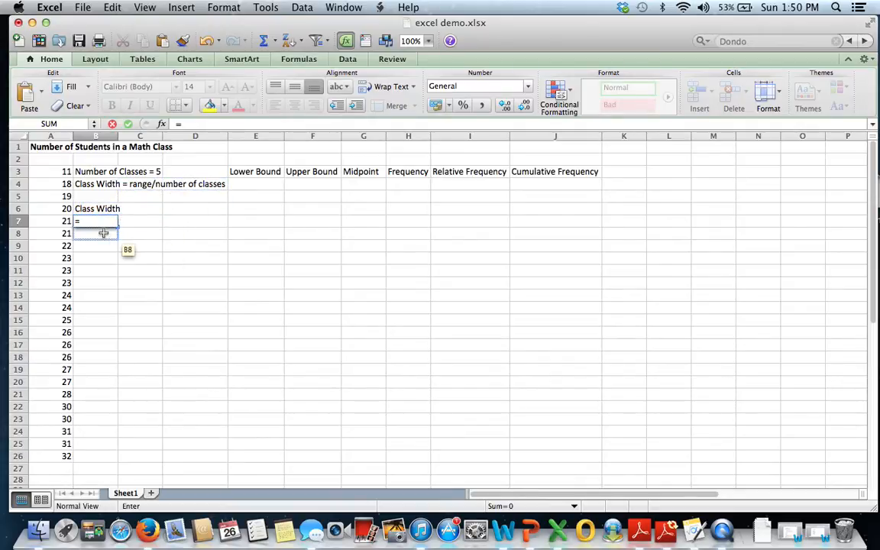
pyautogui.write('(')
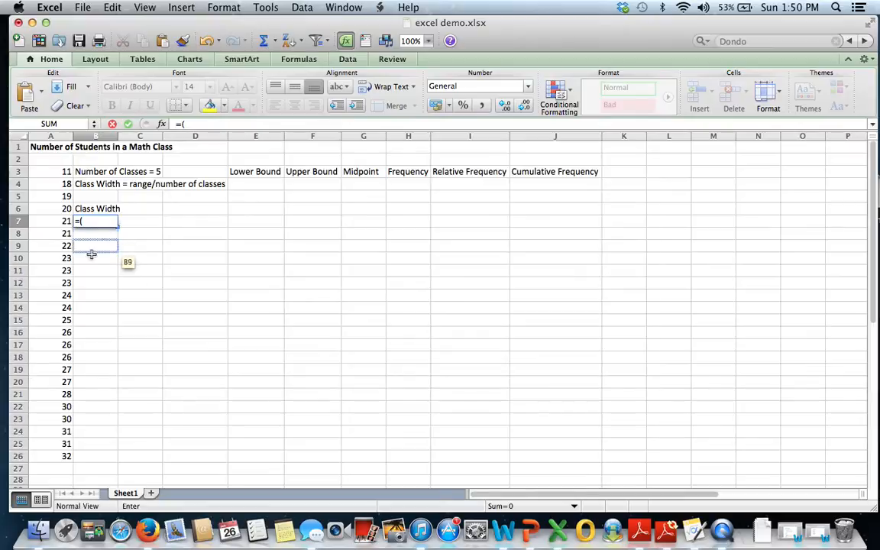
pyautogui.click(52, 458)
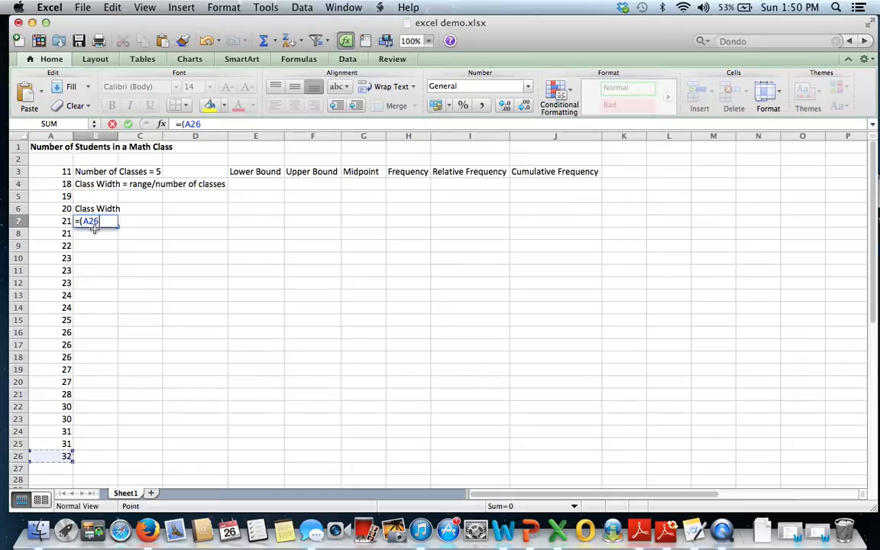
pyautogui.write('-')
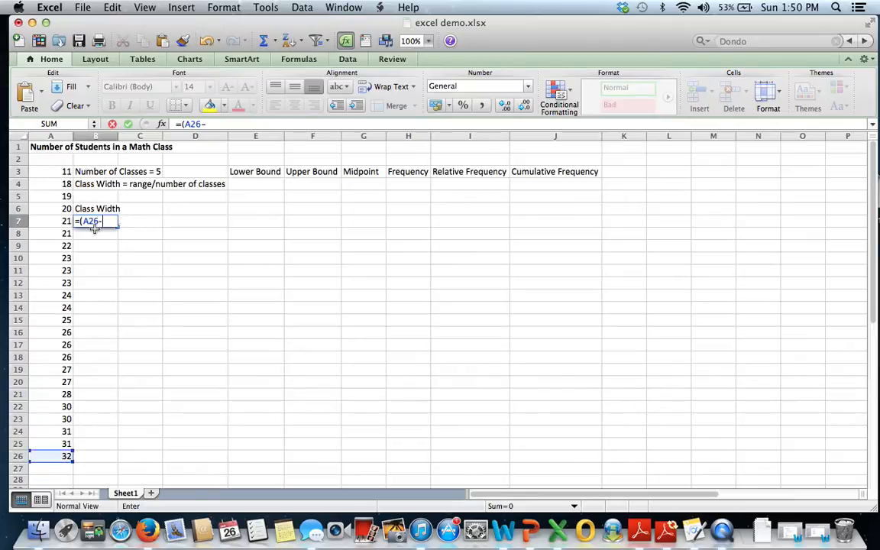
pyautogui.click(60, 171)
pyautogui.write(')')
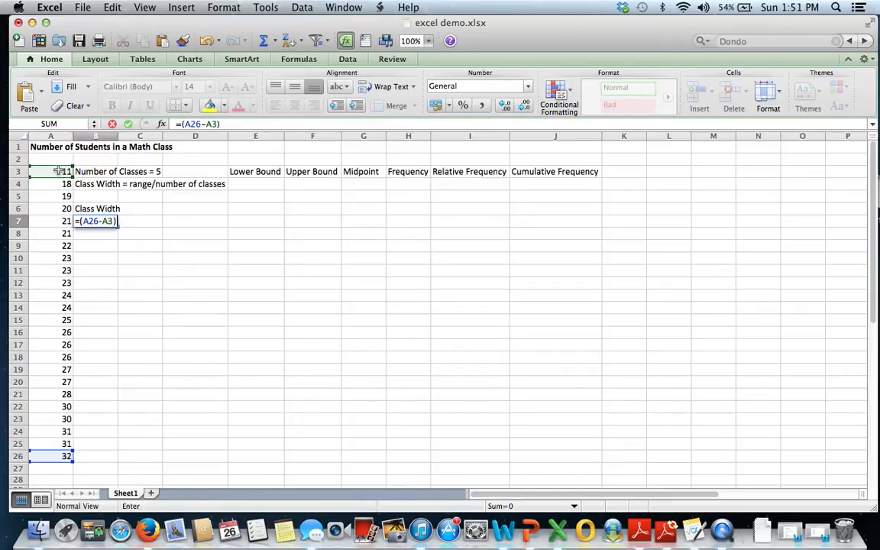
pyautogui.write('/5')
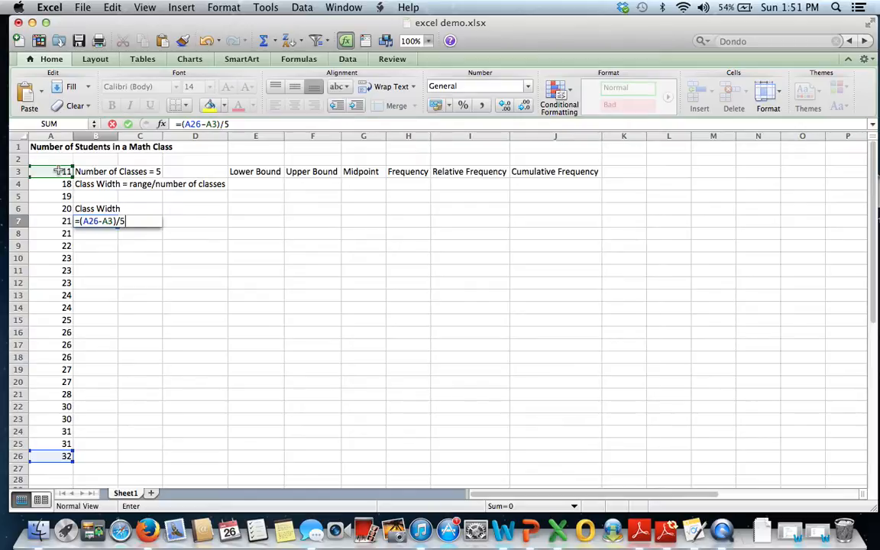
pyautogui.press('Return')
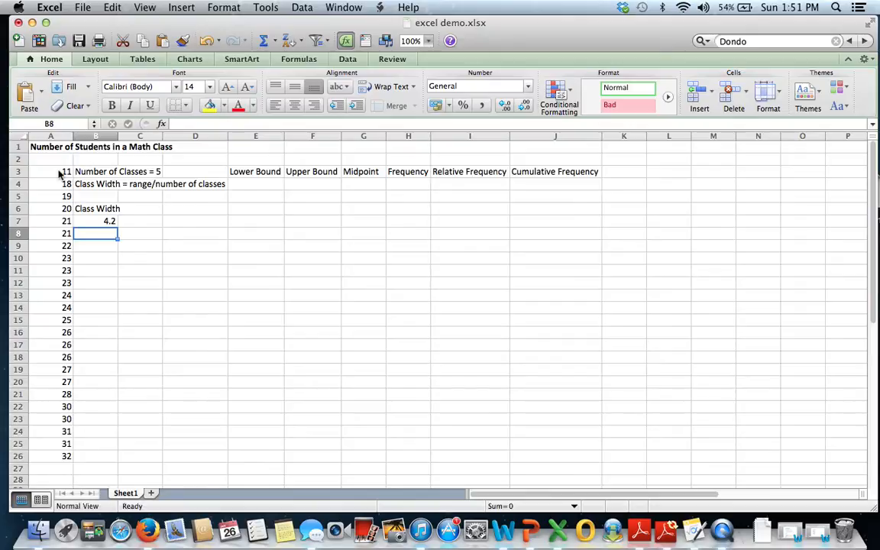
# - Add the note "round up to 5" in B8, below the calculated class width
pyautogui.write('round')
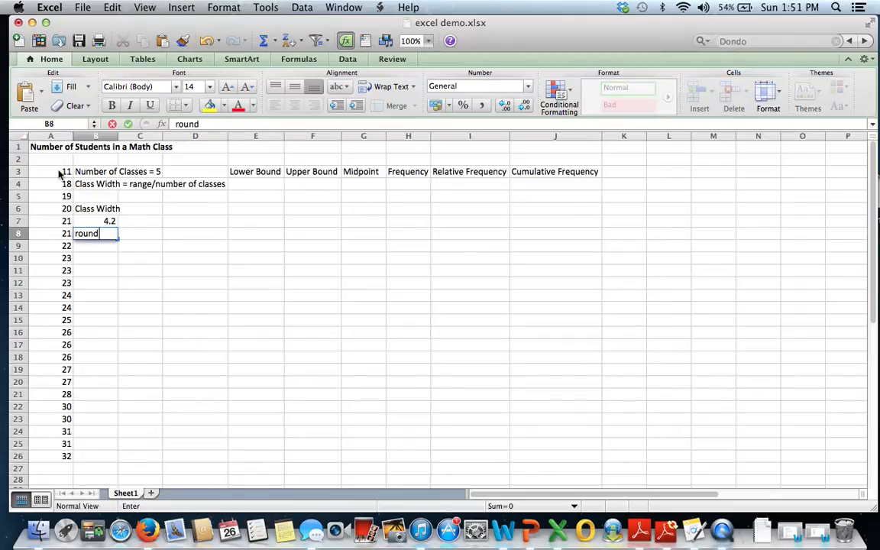
pyautogui.write(' up to 5')
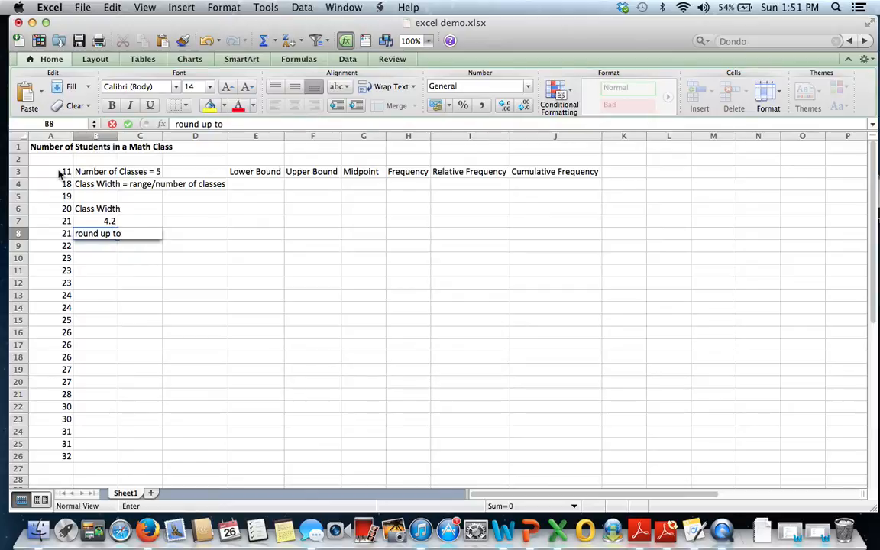
pyautogui.click(87, 247)
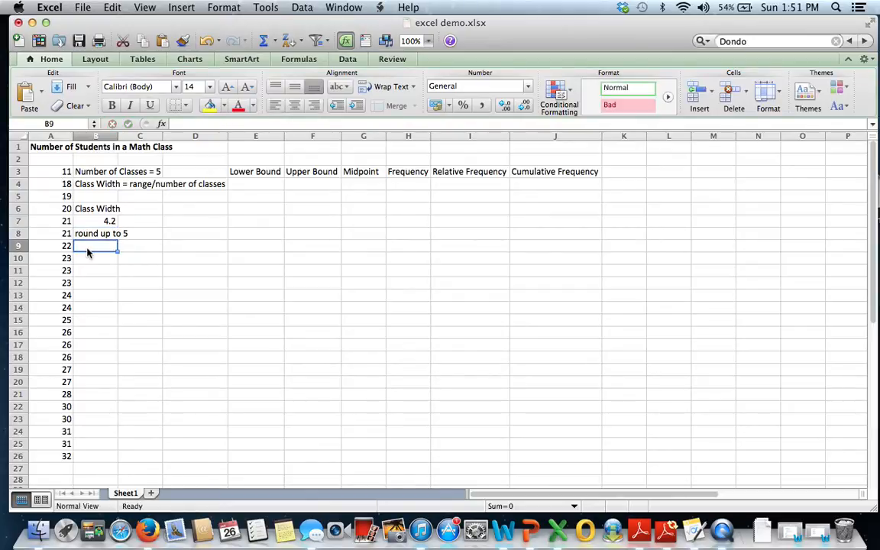
# - Enter 11 as the first lower bound in E4 and the formula =E4+5 in E5
pyautogui.click(271, 185)
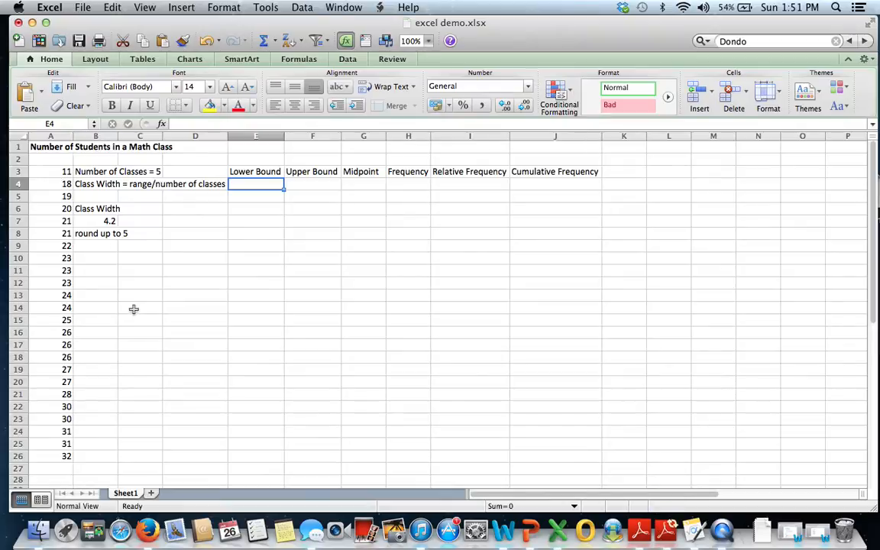
pyautogui.write('11')
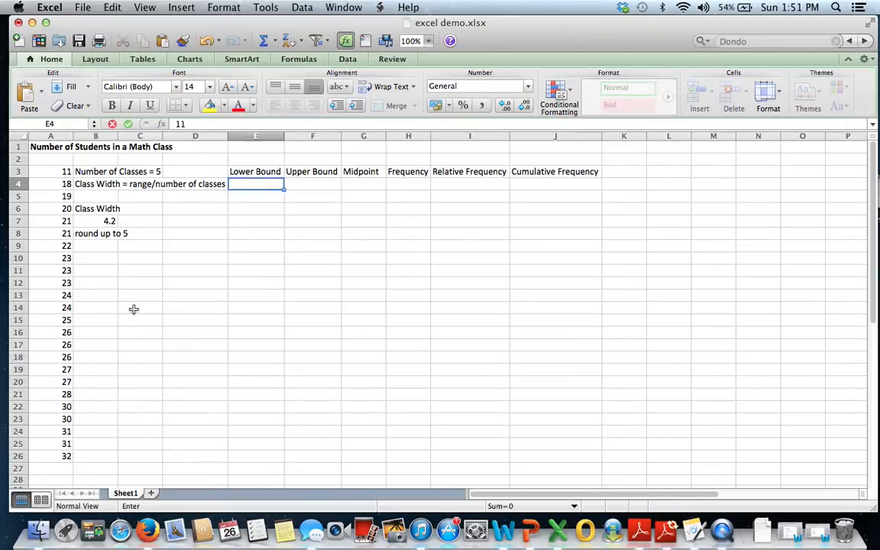
pyautogui.press('Return')
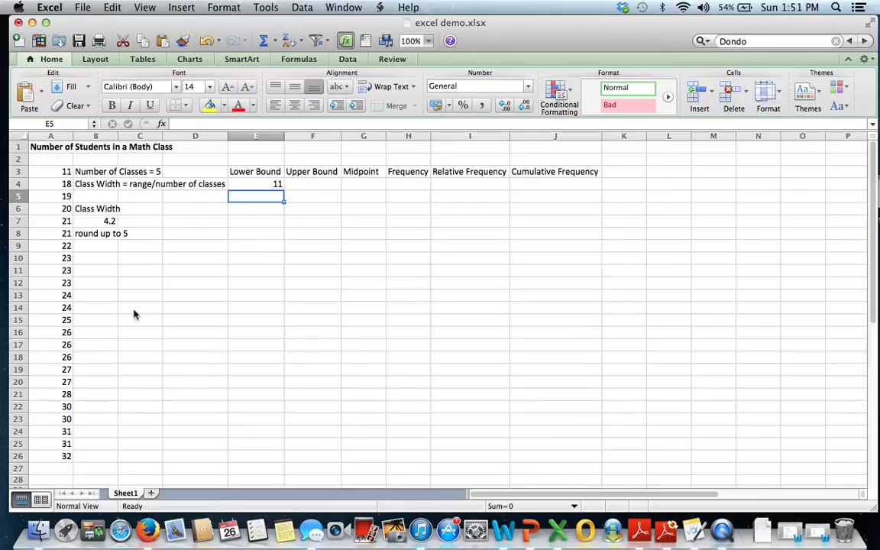
pyautogui.write('=')
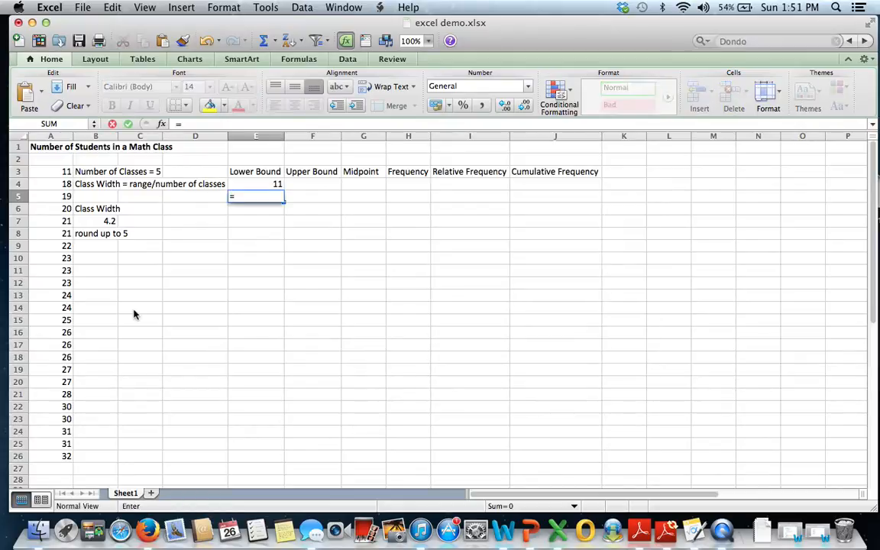
pyautogui.click(263, 184)
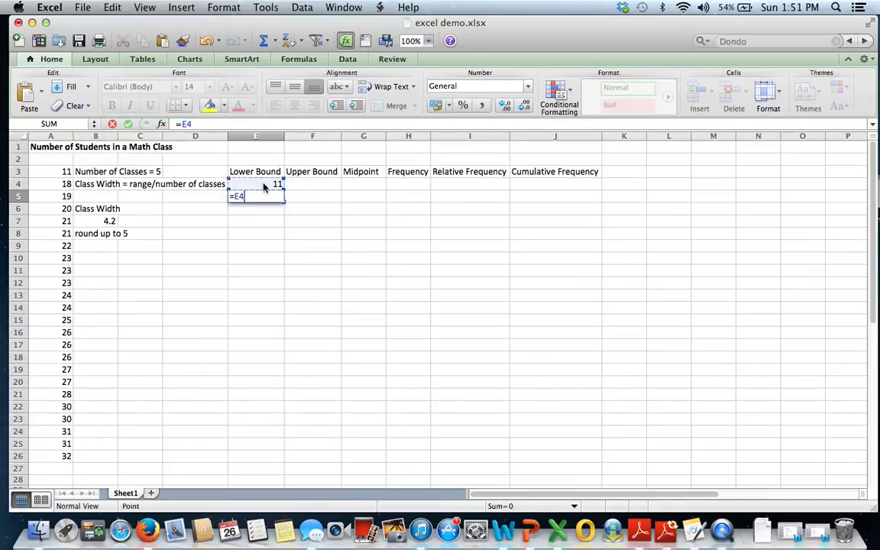
pyautogui.write('+5')
pyautogui.press('Return')
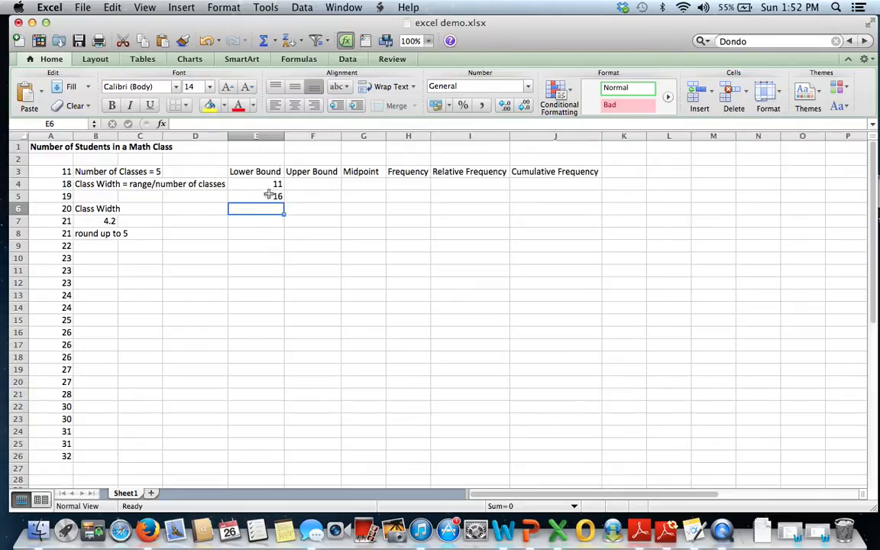
# - Fill the lower bound formula from E5 down through E8
pyautogui.click(270, 197)
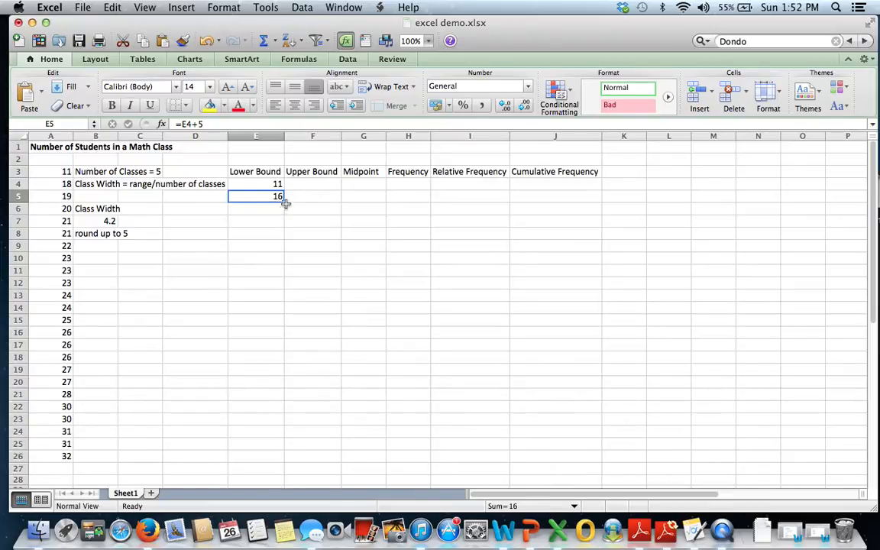
pyautogui.click(285, 208)
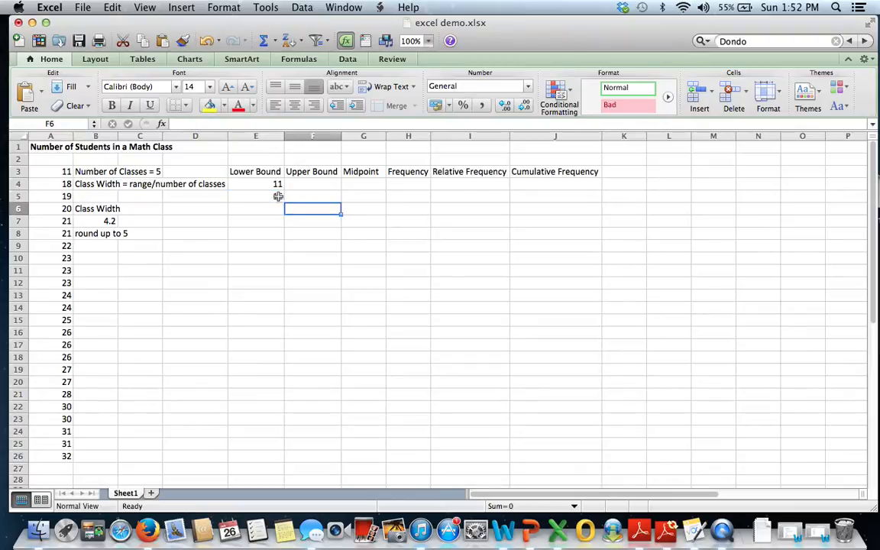
pyautogui.click(278, 197)
pyautogui.moveTo(284, 201); pyautogui.dragTo(285, 237)
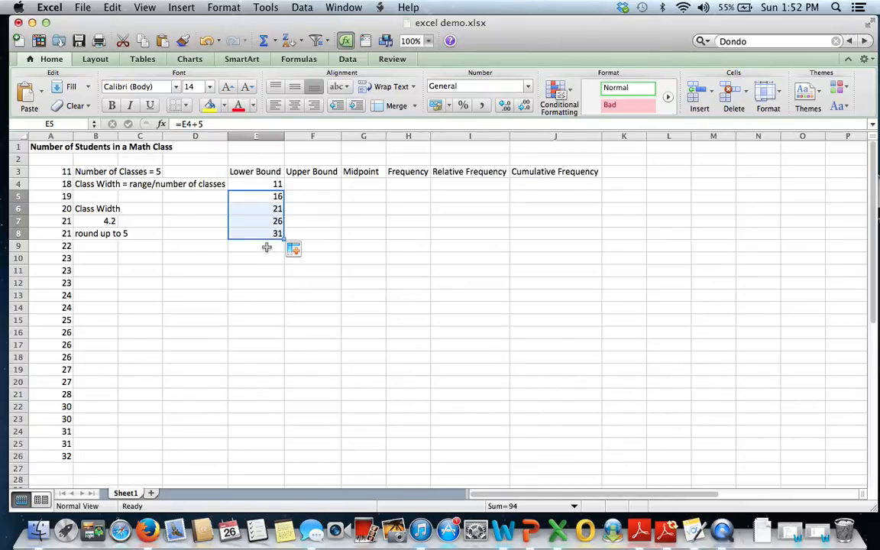
pyautogui.click(265, 245)
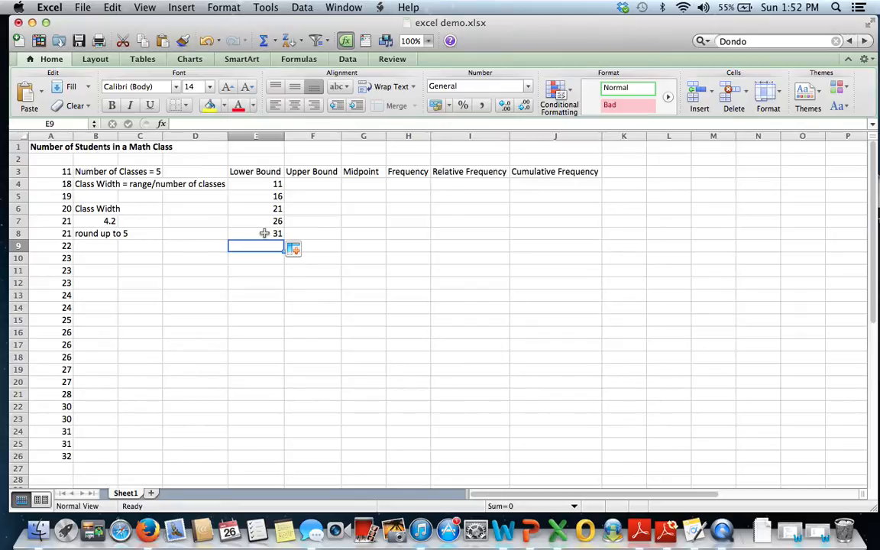
# - Calculate the first upper bound in F4 with the formula =E5-1
pyautogui.click(331, 184)
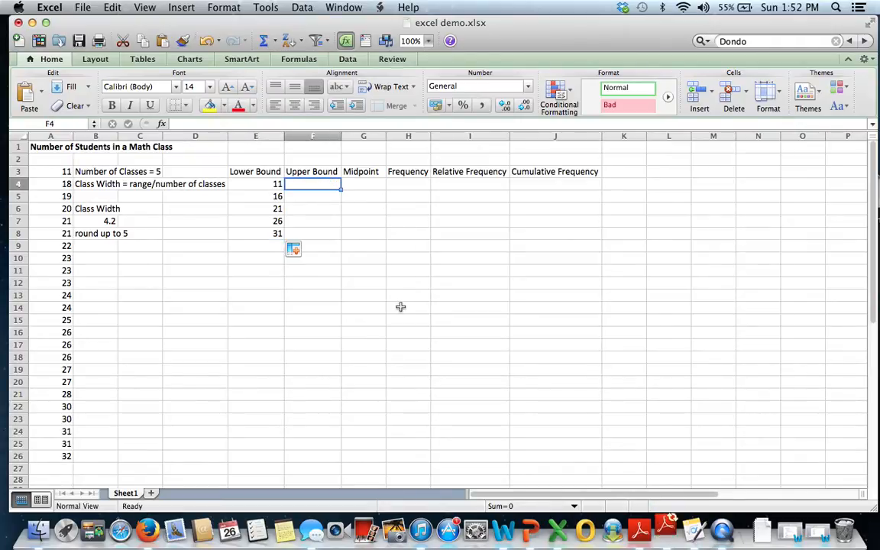
pyautogui.click(260, 198)
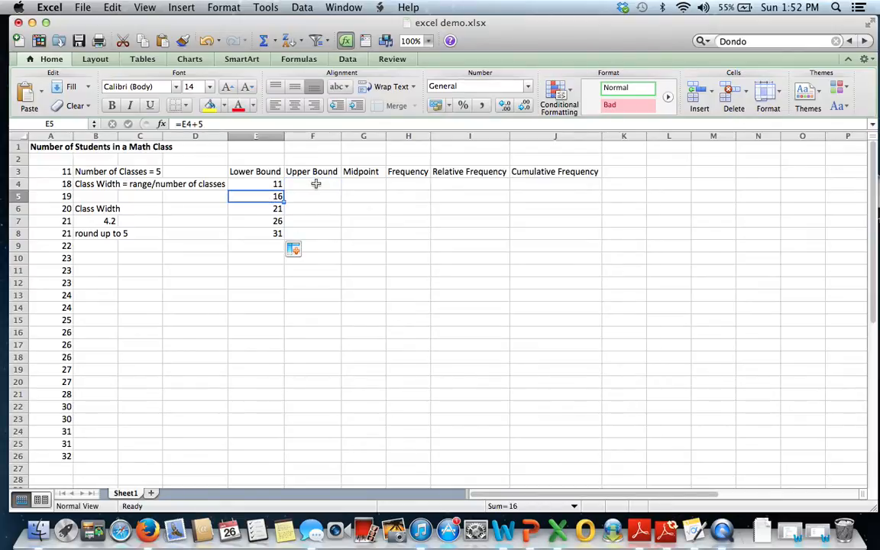
pyautogui.click(316, 184)
pyautogui.write('=')
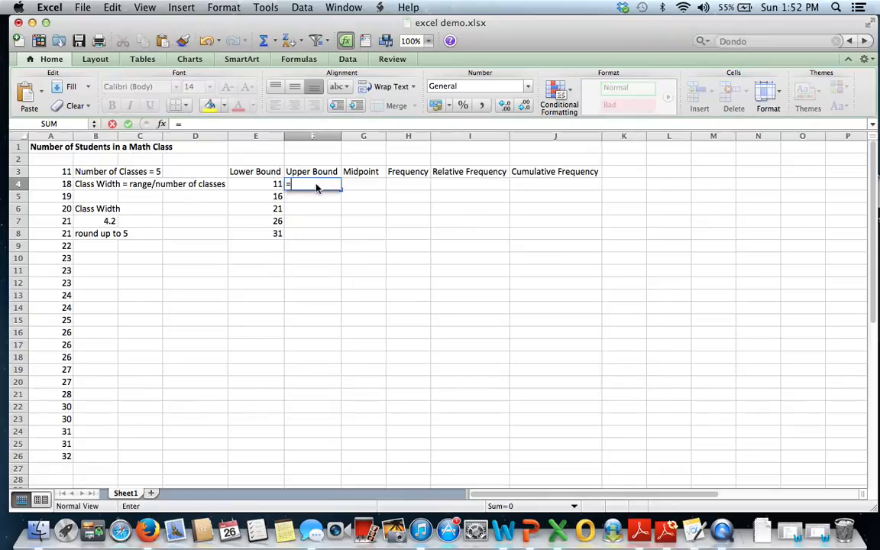
pyautogui.click(259, 199)
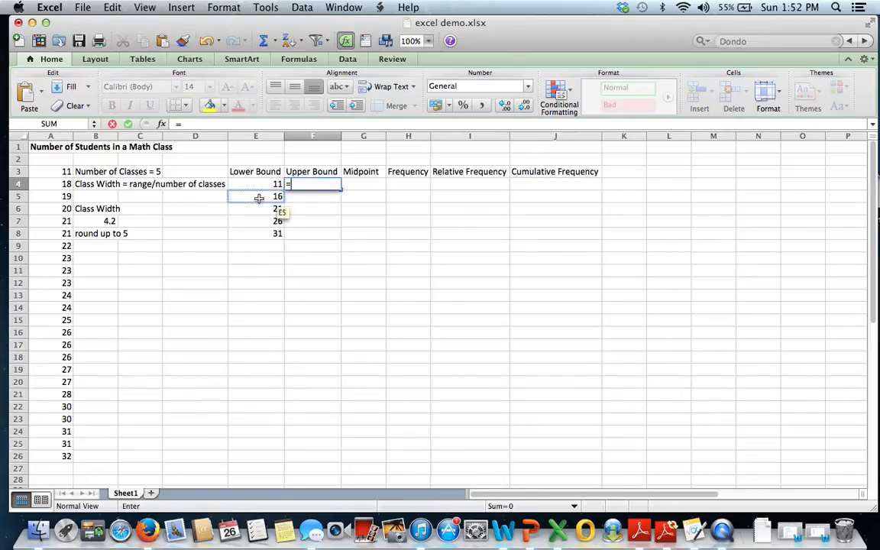
pyautogui.click(259, 199)
pyautogui.write('-1')
pyautogui.press('Return')
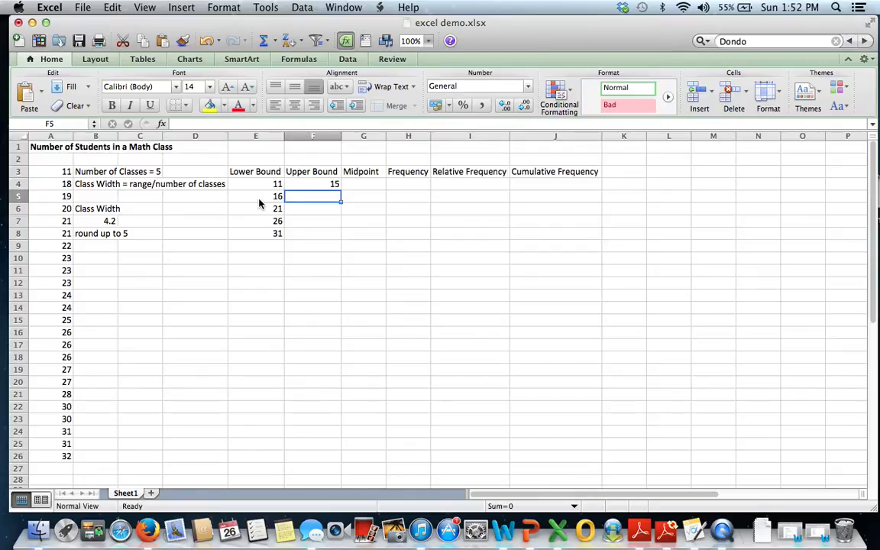
# - Calculate the second upper bound in F5 with the formula =F4+5
pyautogui.write('=')
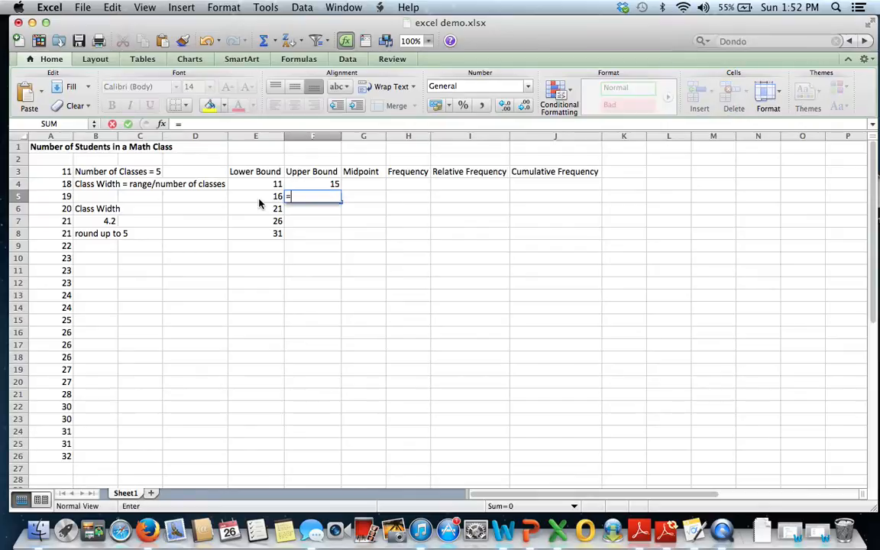
pyautogui.click(323, 184)
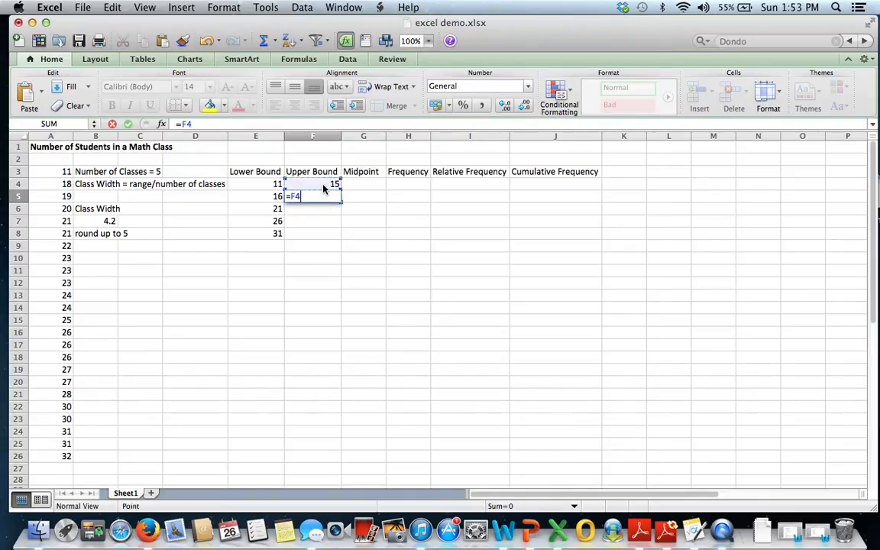
pyautogui.write('+5')
pyautogui.press('Return')
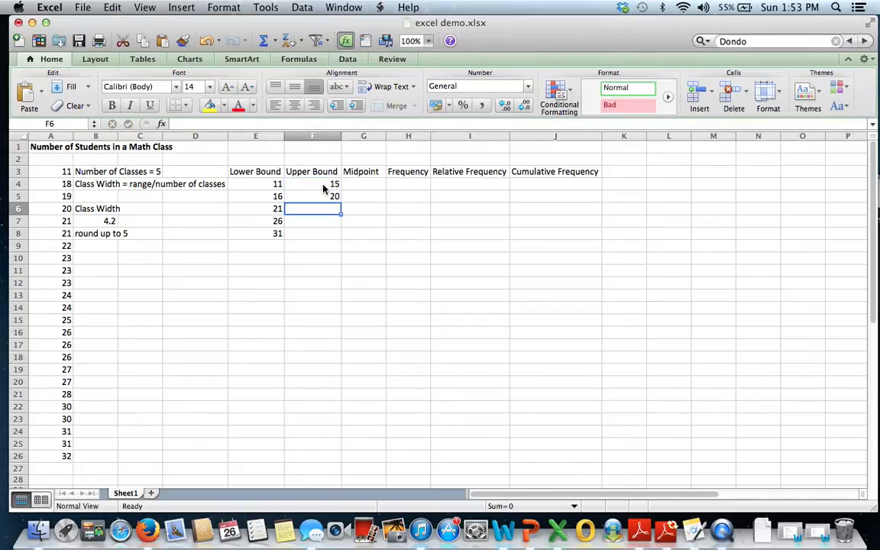
# - Fill the upper bound formula from F5 down through F8
pyautogui.click(324, 196)
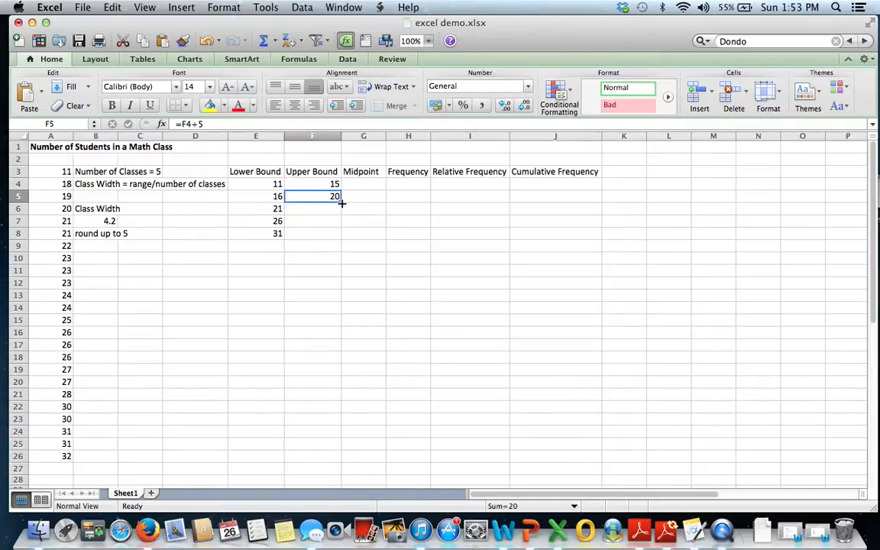
pyautogui.moveTo(342, 203); pyautogui.dragTo(344, 237)
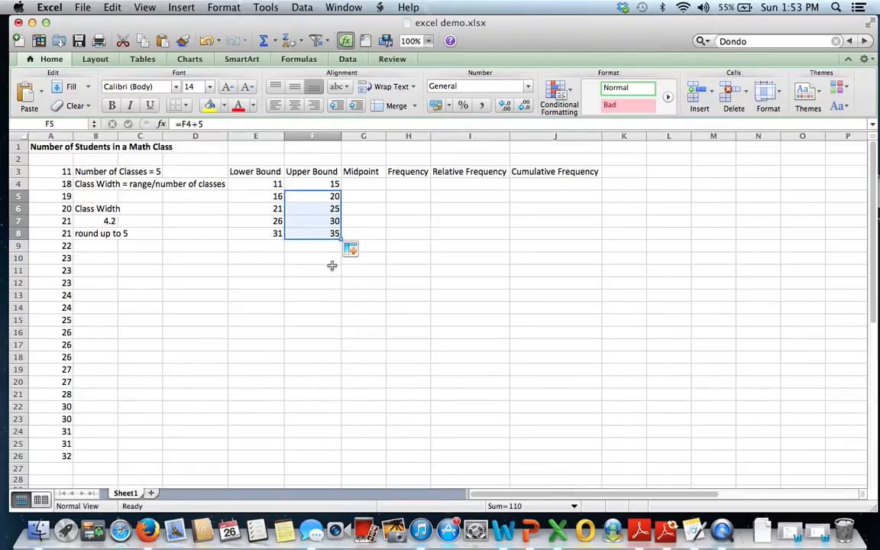
pyautogui.click(329, 260)
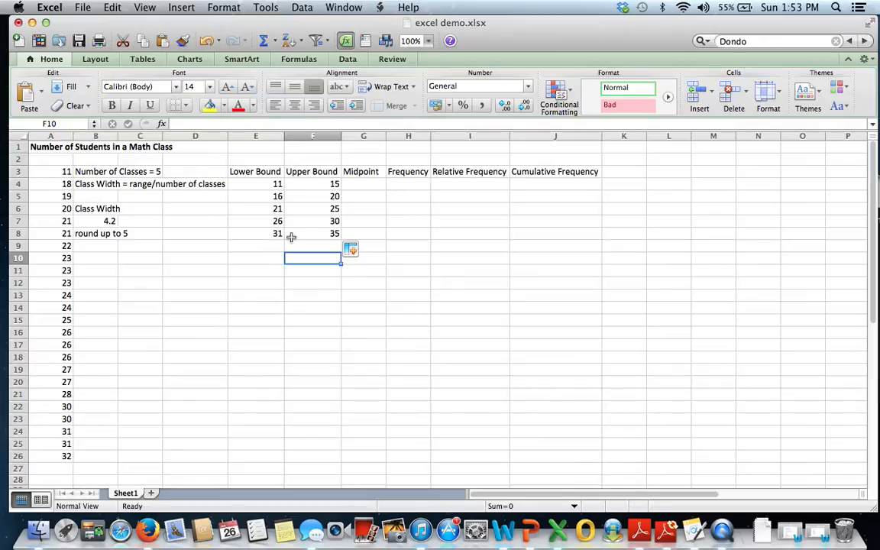
# - Calculate the first class midpoint in G4 with the formula =(E4+F4)/2
pyautogui.hscroll(1, 298, 237)
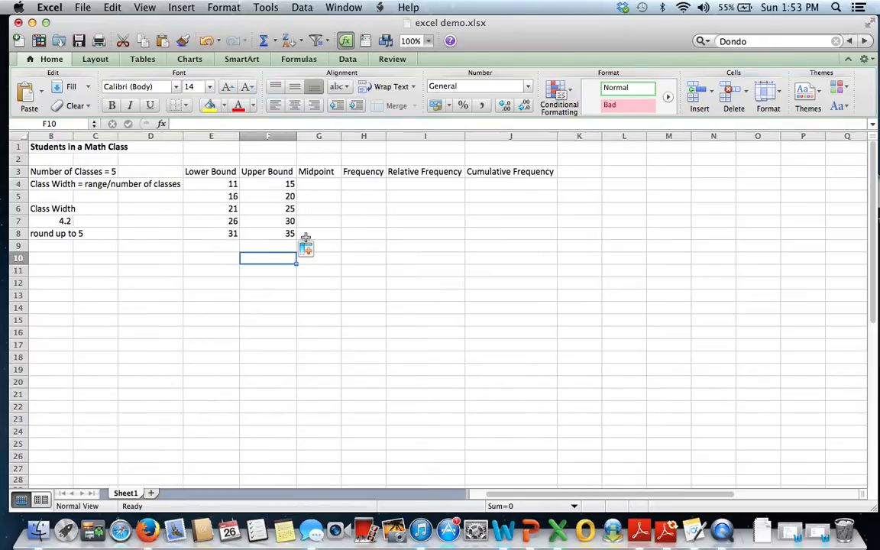
pyautogui.moveTo(526, 498); pyautogui.dragTo(463, 499)
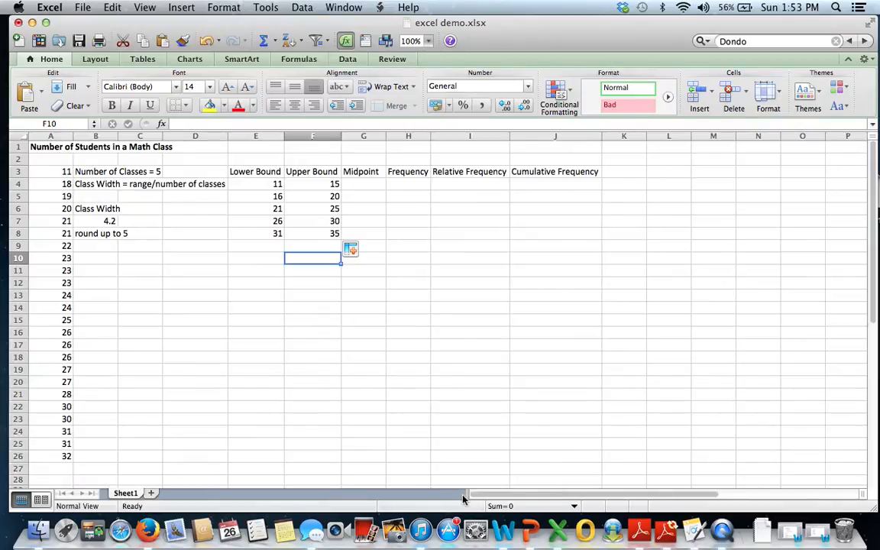
pyautogui.click(376, 185)
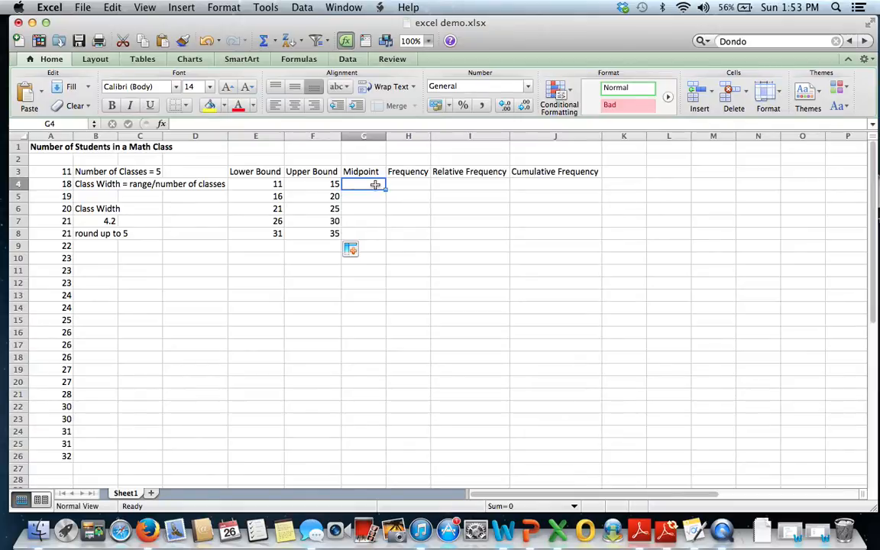
pyautogui.write('=')
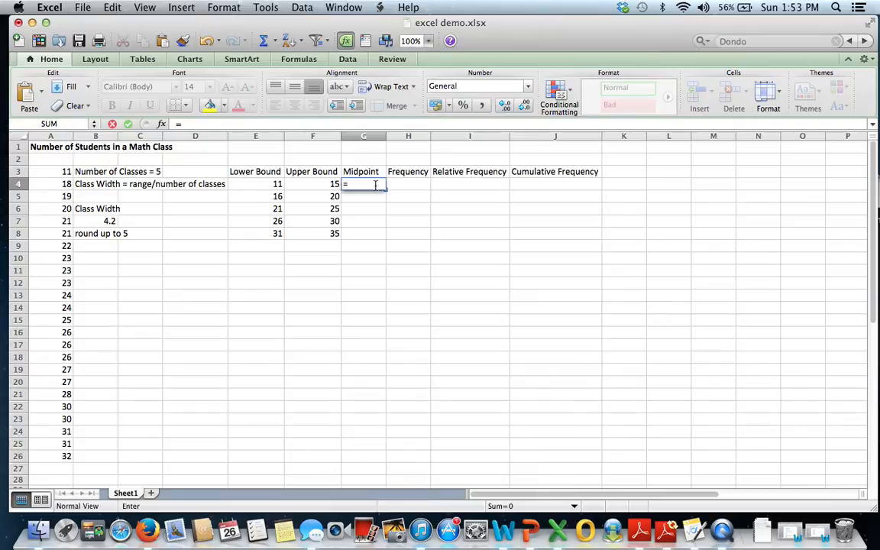
pyautogui.write('(')
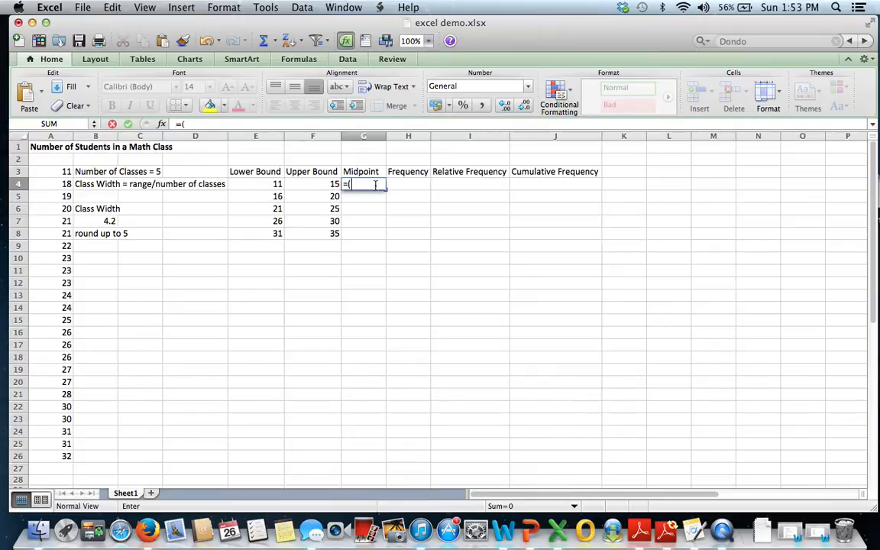
pyautogui.click(262, 186)
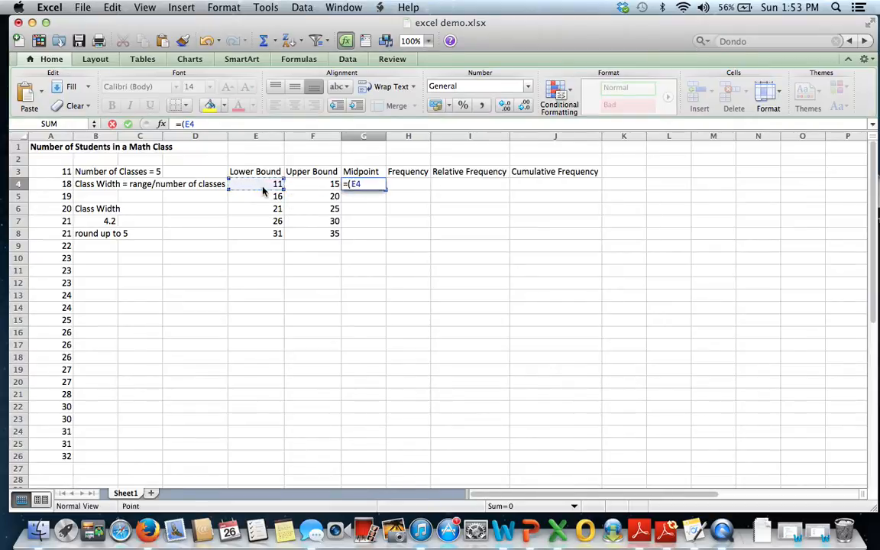
pyautogui.write('+')
pyautogui.click(307, 185)
pyautogui.write(')')
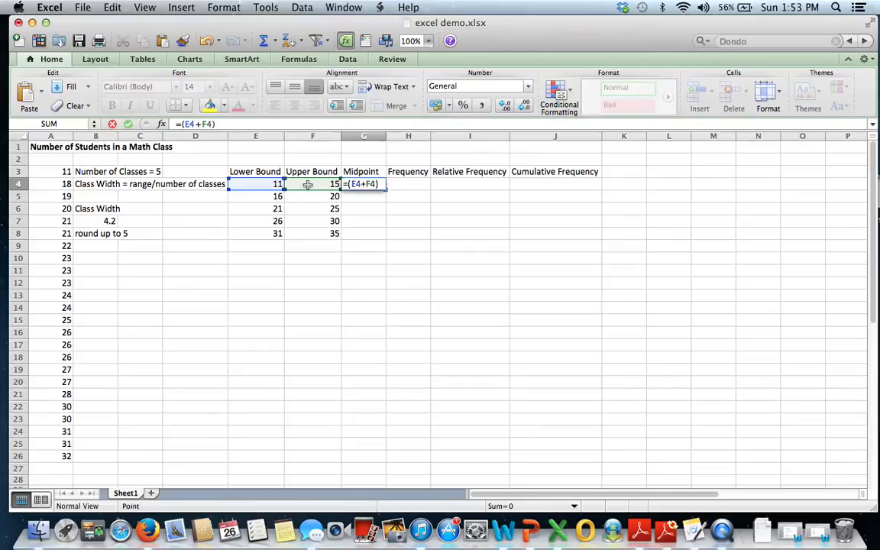
pyautogui.write('/2')
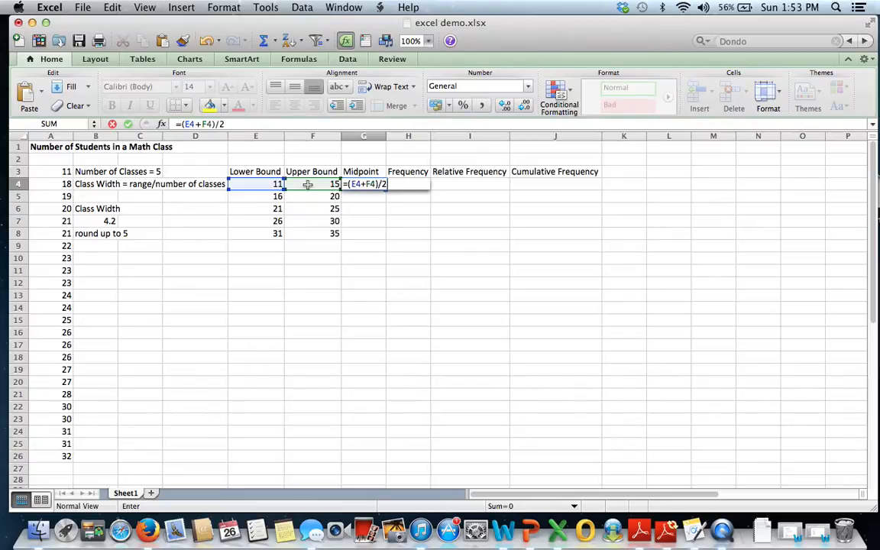
pyautogui.press('Return')
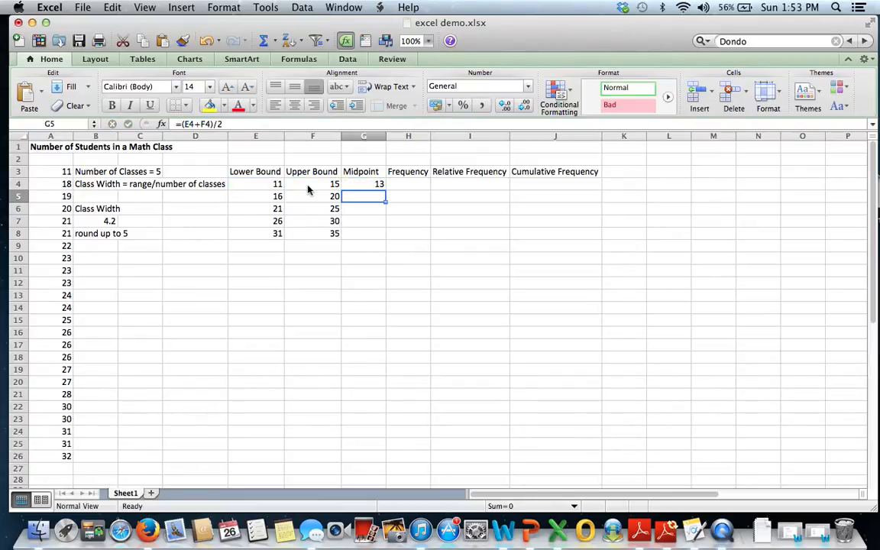
# - Fill the midpoint formula from G4 down through G8
pyautogui.click(382, 186)
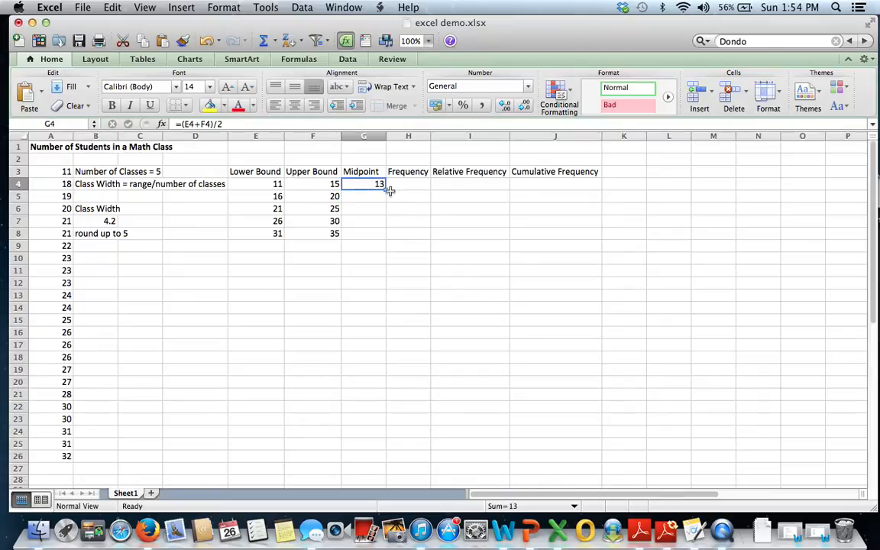
pyautogui.moveTo(388, 191); pyautogui.dragTo(383, 216)
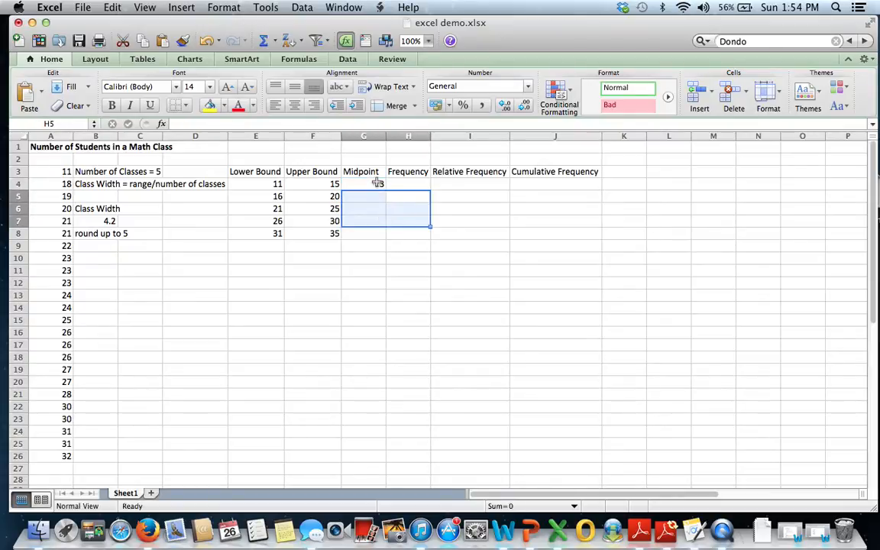
pyautogui.click(377, 183)
pyautogui.moveTo(387, 189); pyautogui.dragTo(385, 239)
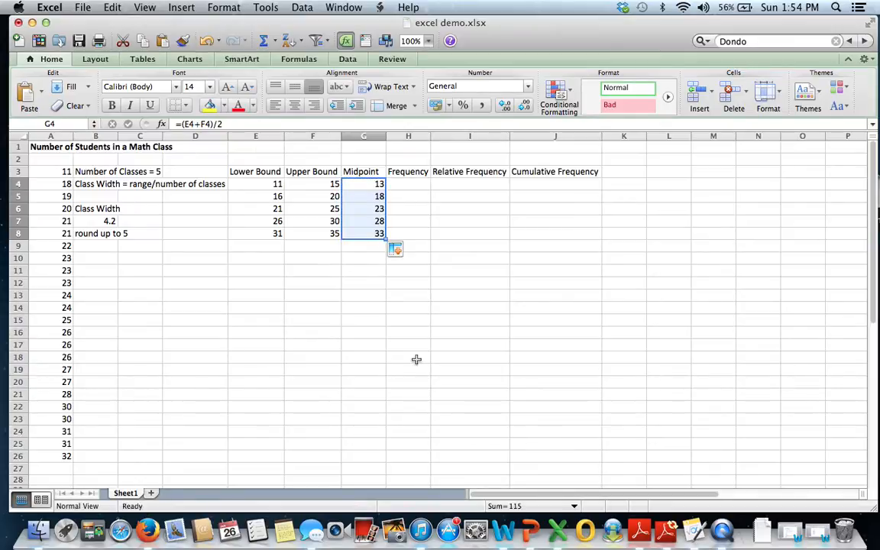
pyautogui.click(358, 244)
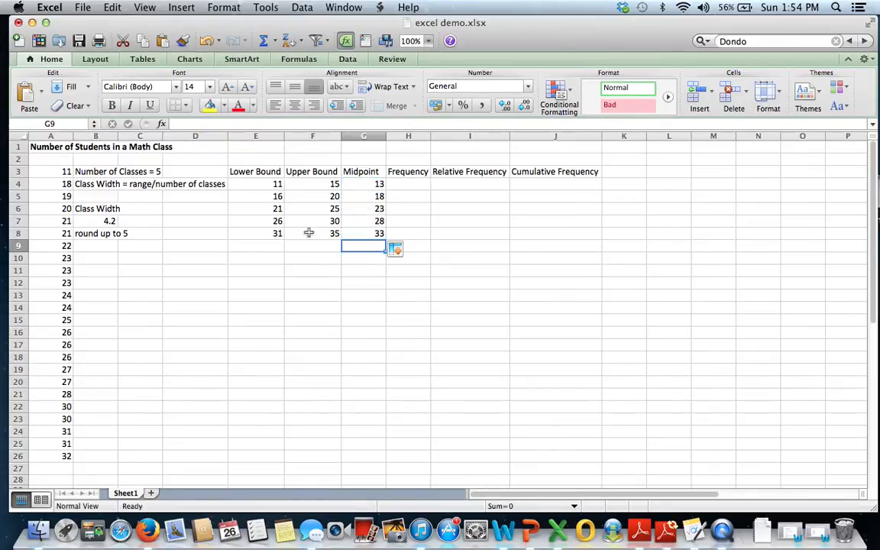
pyautogui.click(253, 185)
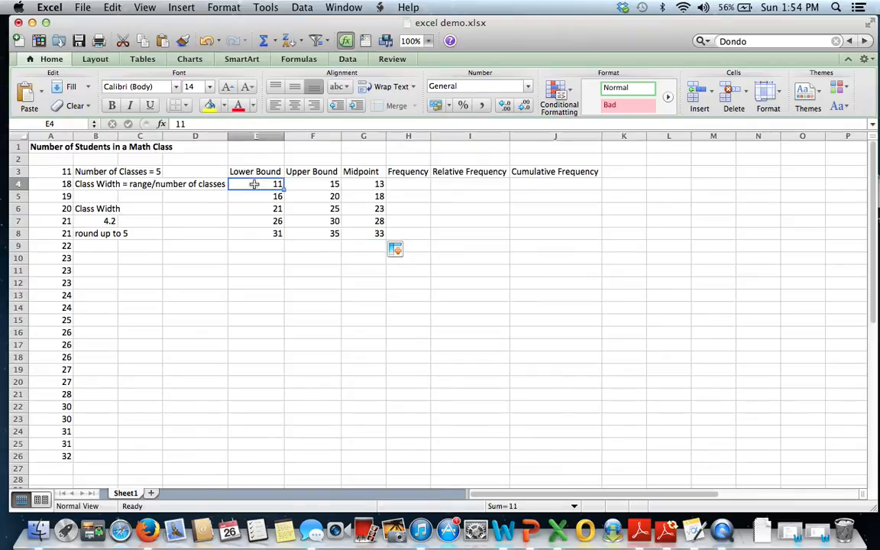
pyautogui.press('Right')
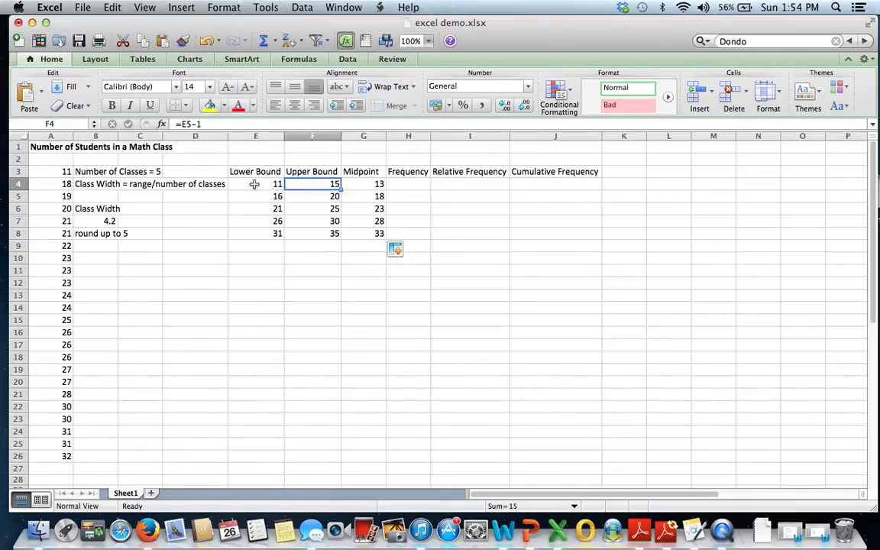
pyautogui.press('Right')
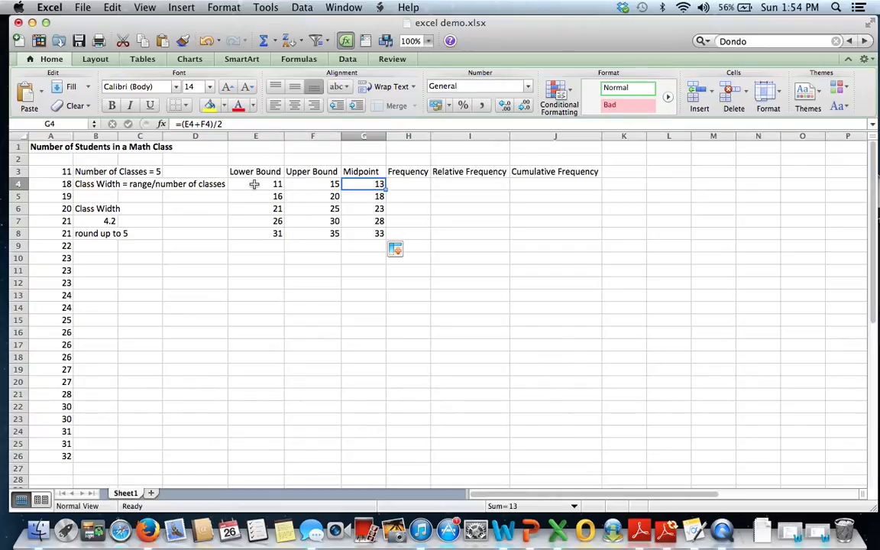
# - Count the column A values in each class and enter the frequencies 1, 3, 9, 8 and 3 in H4 through H8
pyautogui.click(403, 184)
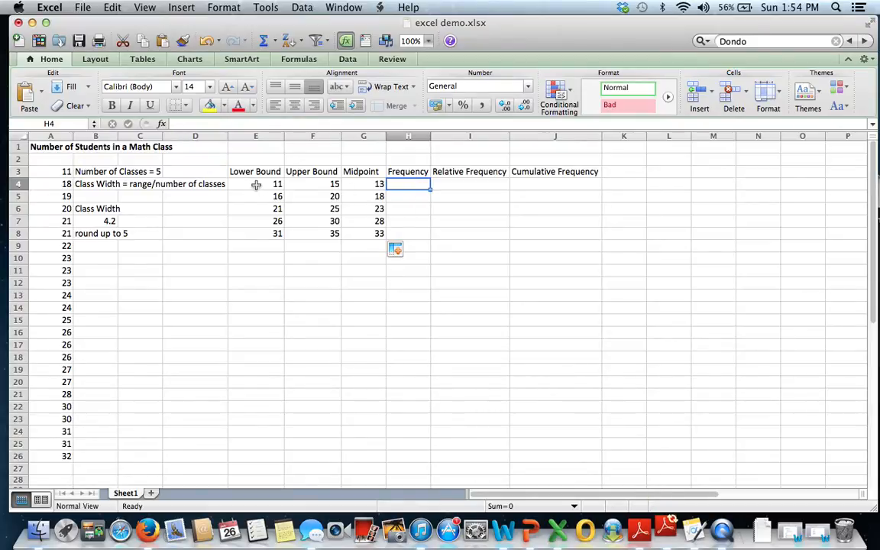
pyautogui.click(51, 171)
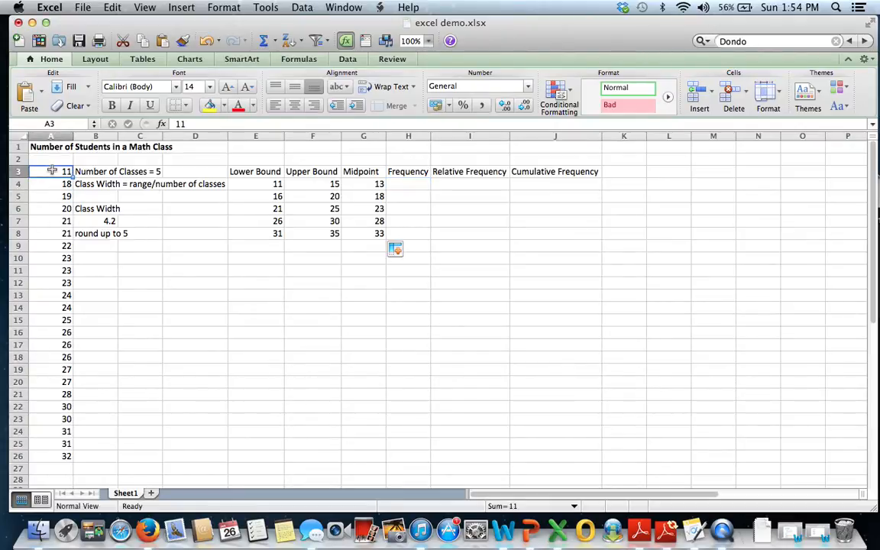
pyautogui.click(413, 183)
pyautogui.write('1')
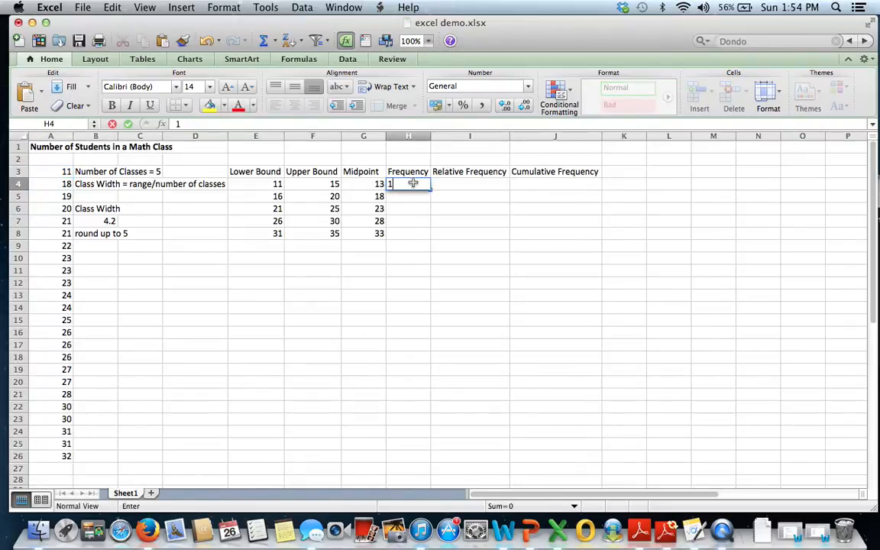
pyautogui.press('Return')
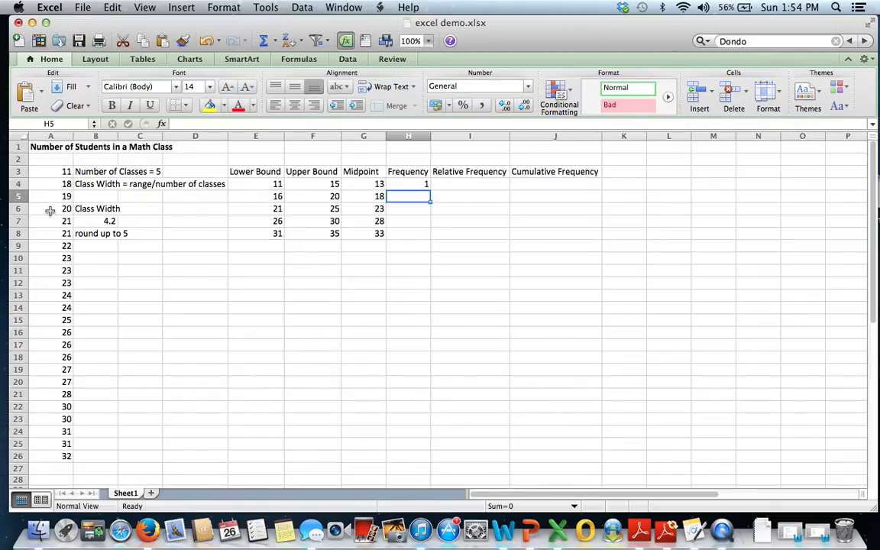
pyautogui.write('3')
pyautogui.press('Return')
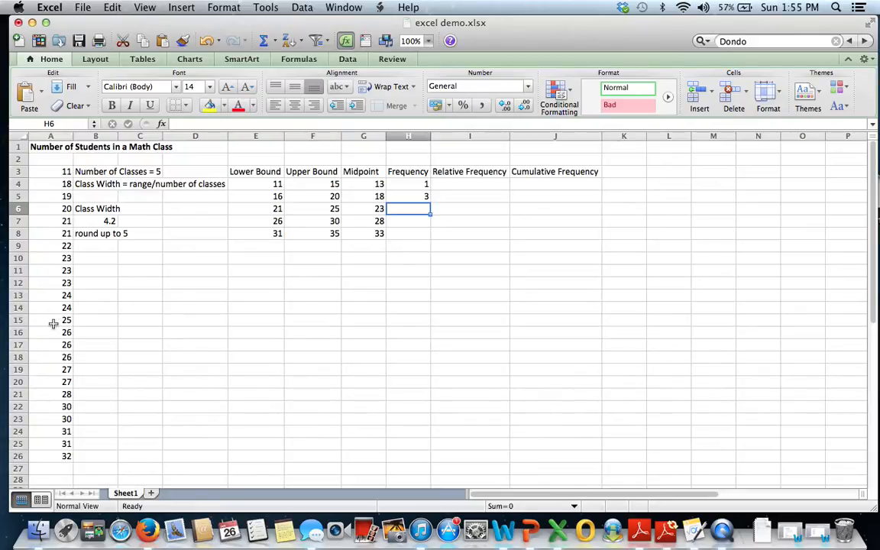
pyautogui.write('9')
pyautogui.press('Return')
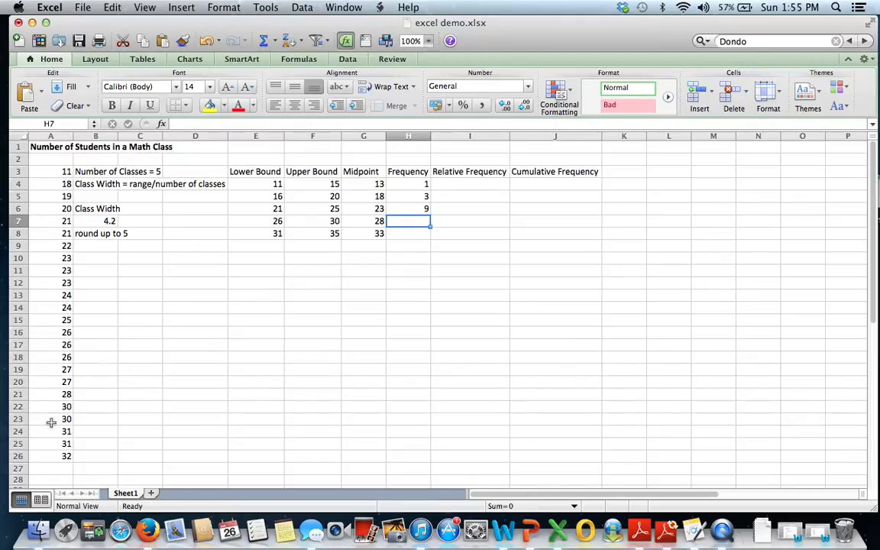
pyautogui.write('8')
pyautogui.press('Return')
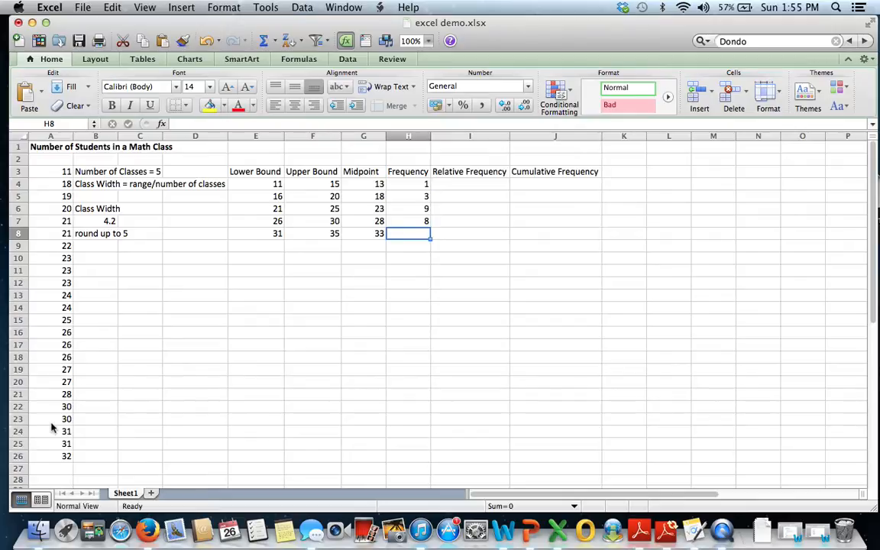
pyautogui.write('3')
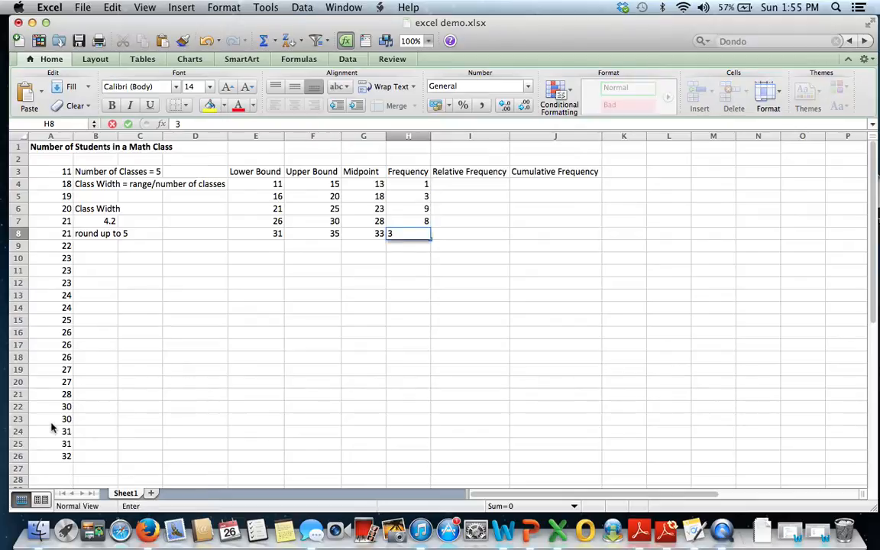
pyautogui.press('Return')
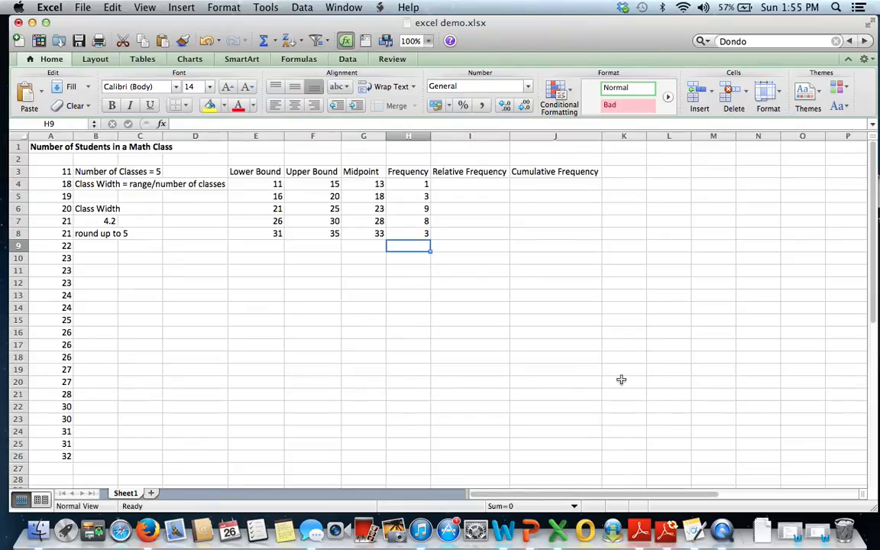
# - Total the frequencies in H9 with a SUM formula over H4:H8
pyautogui.write('=SUM')
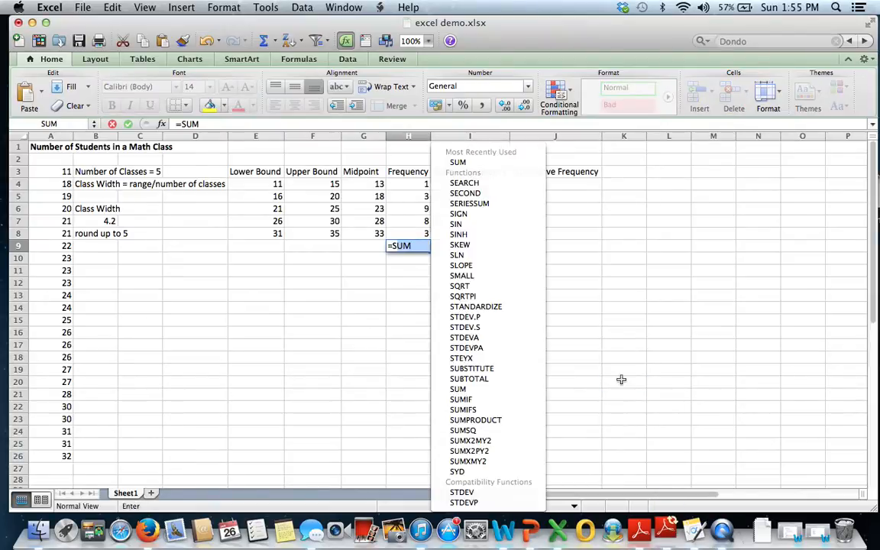
pyautogui.write('(')
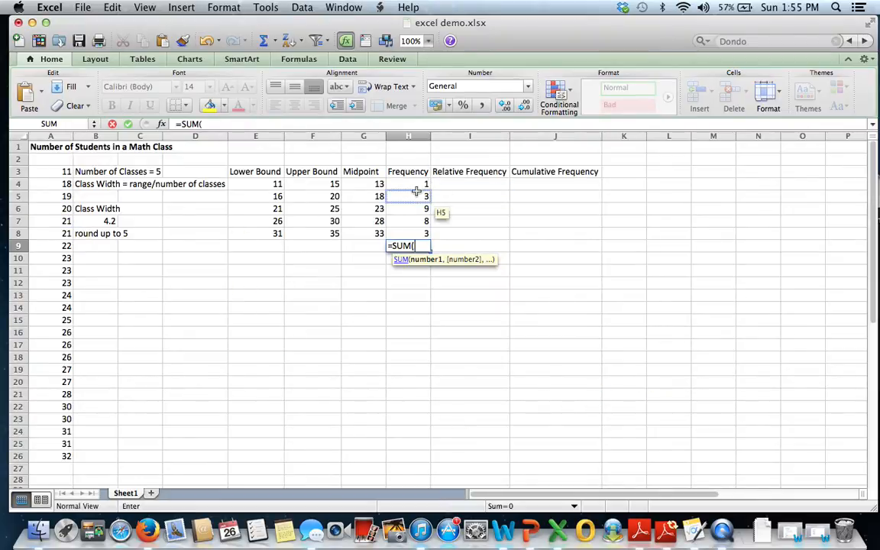
pyautogui.moveTo(416, 185); pyautogui.dragTo(421, 235)
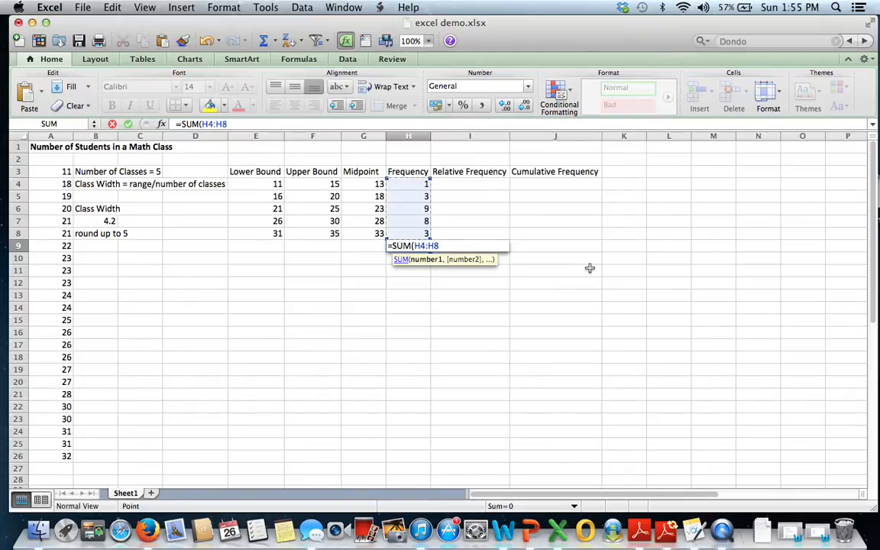
pyautogui.press('Return')
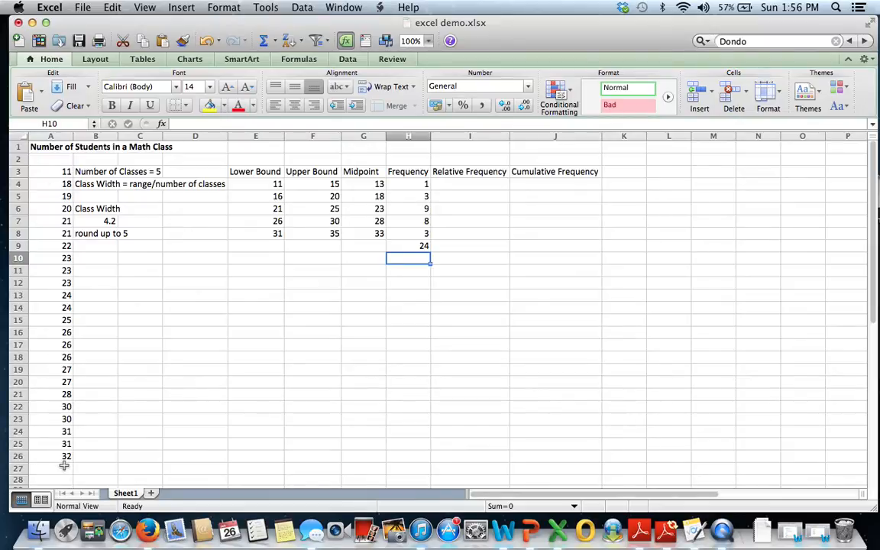
# - Calculate the first class's relative frequency in I4 with =H4/24 and fill the formula down through I8
pyautogui.click(479, 186)
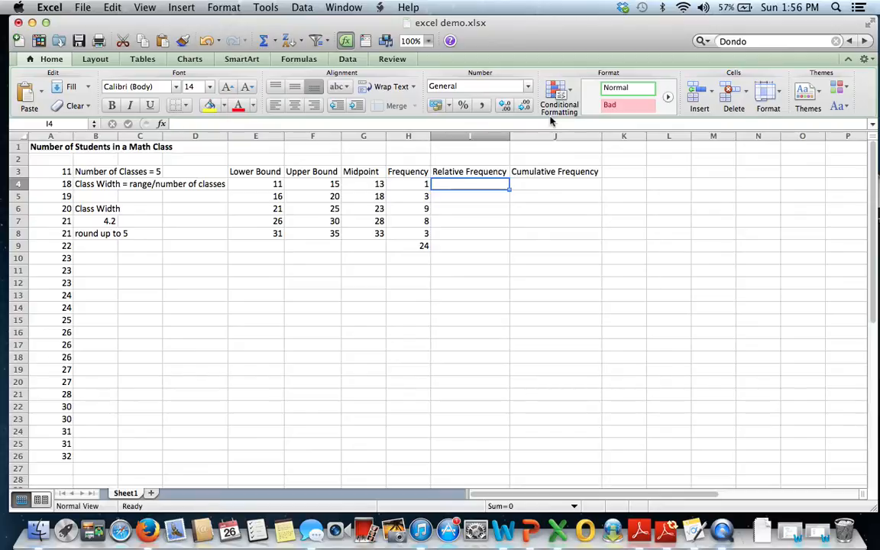
pyautogui.write('=')
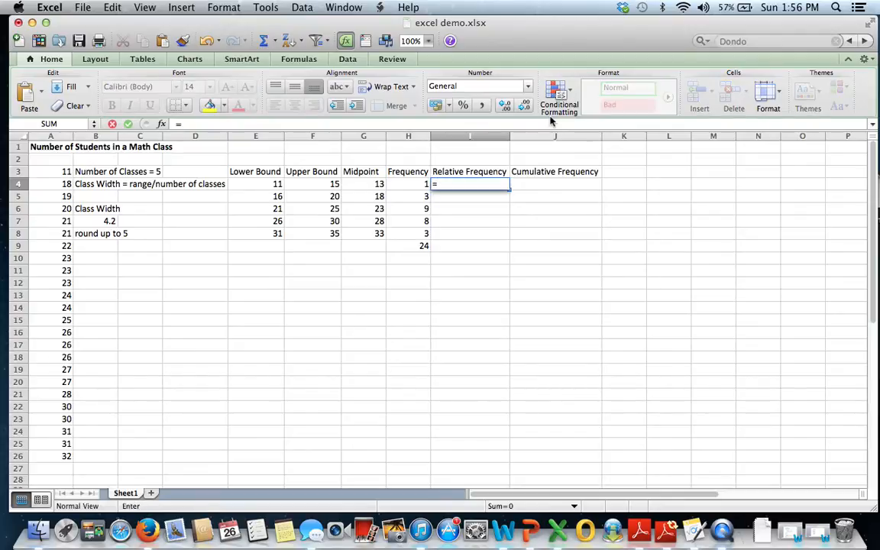
pyautogui.click(407, 184)
pyautogui.write('/')
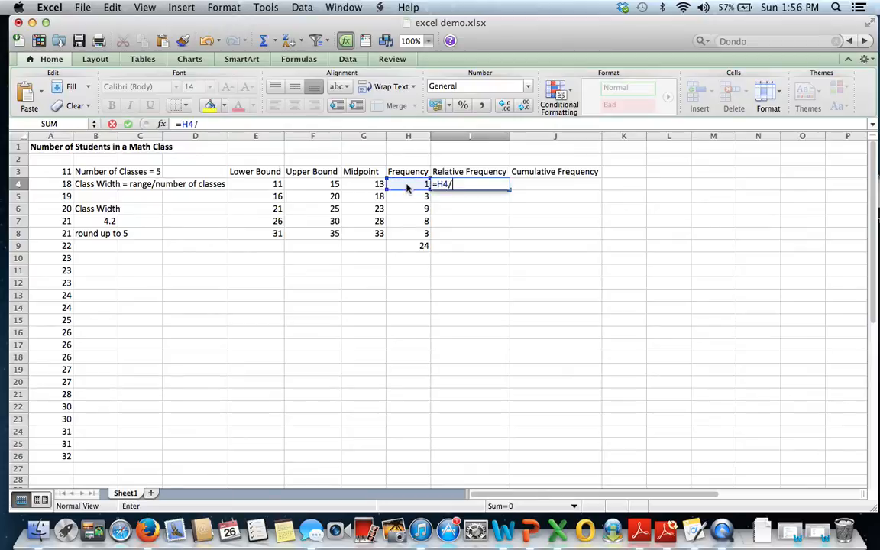
pyautogui.click(410, 246)
pyautogui.press('Return')
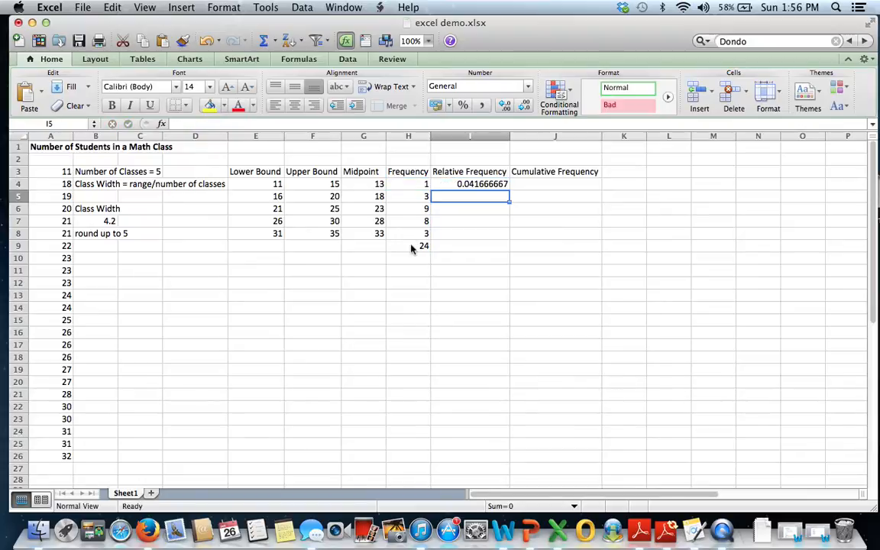
pyautogui.click(496, 185)
pyautogui.moveTo(509, 190); pyautogui.dragTo(507, 235)
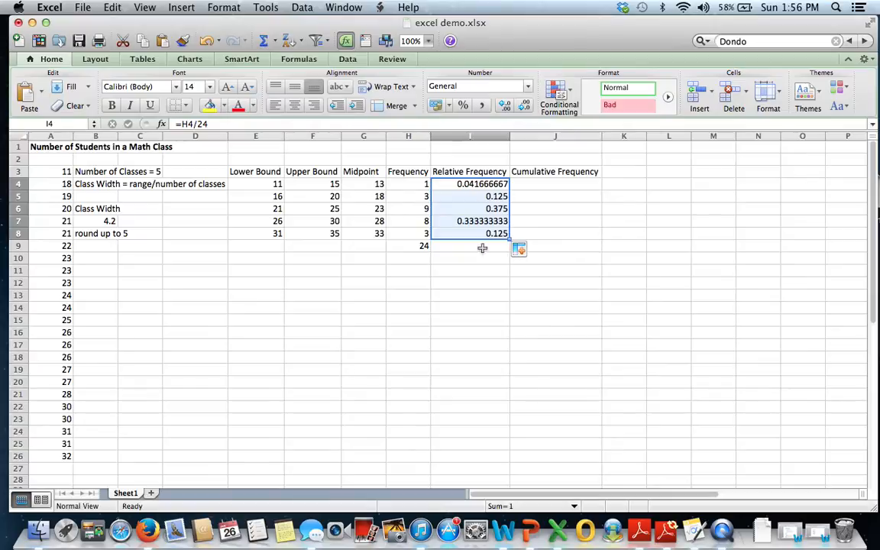
# - Total the relative frequencies in I9 with the formula =SUM(I4:I8)
pyautogui.click(482, 247)
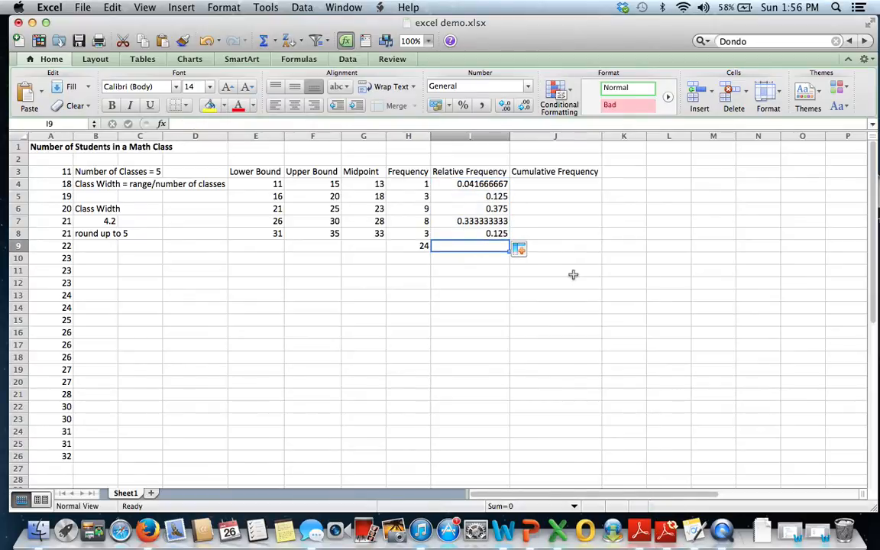
pyautogui.write('=')
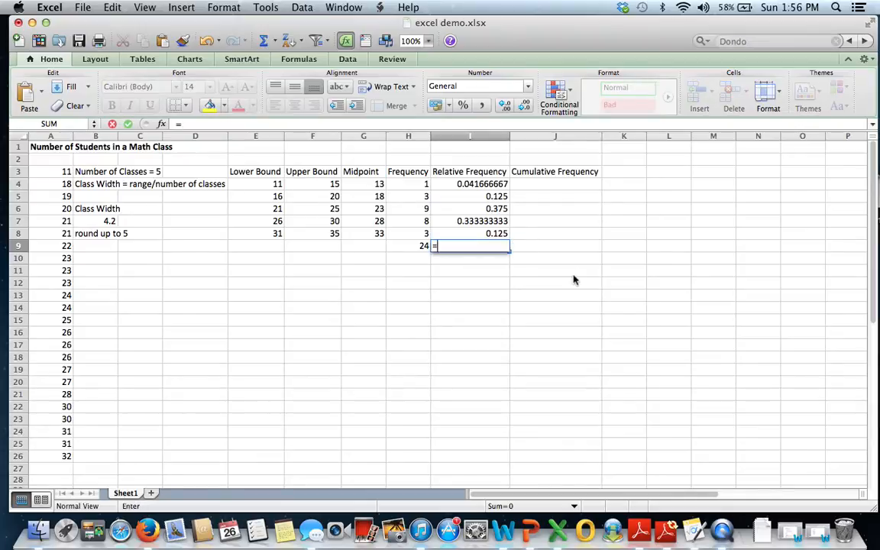
pyautogui.write('SUM(')
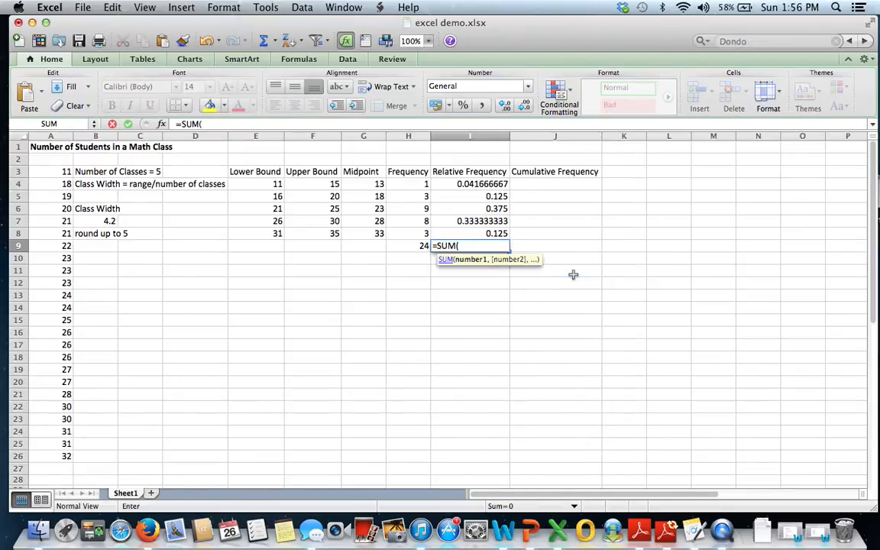
pyautogui.moveTo(500, 187); pyautogui.dragTo(491, 230)
pyautogui.write(')')
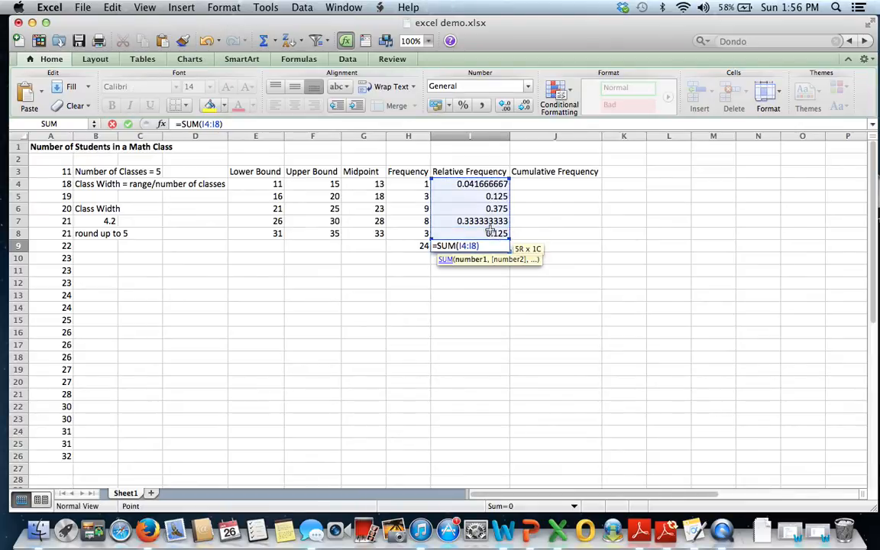
pyautogui.press('Return')
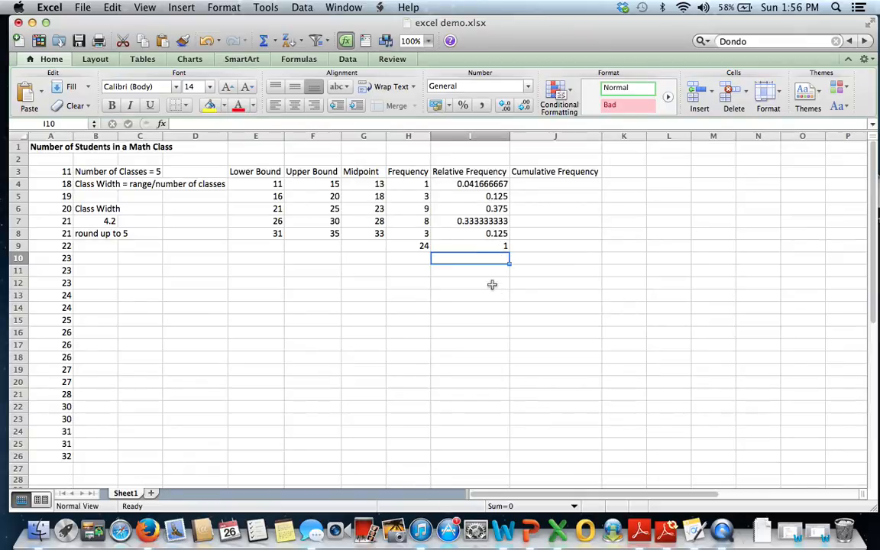
# - Enter 1 in J4 as the cumulative frequency of the first class
pyautogui.click(540, 183)
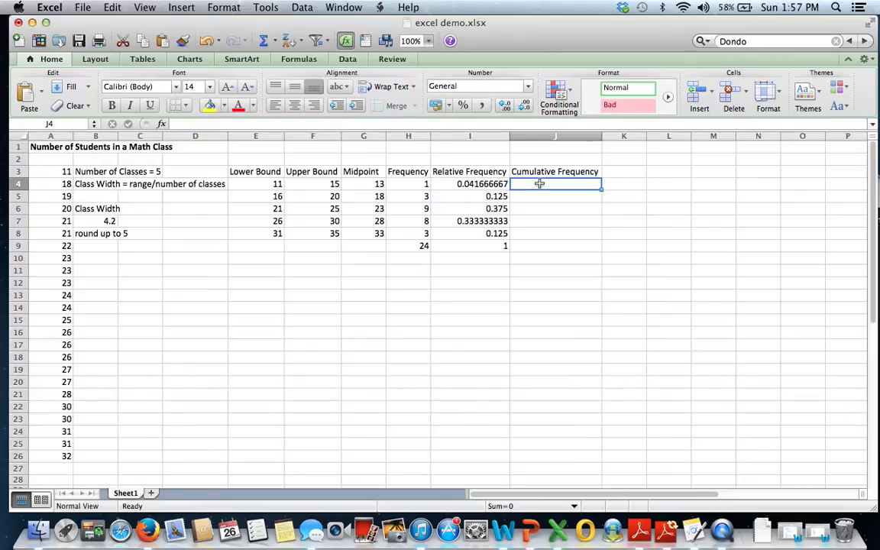
pyautogui.write('=H4')
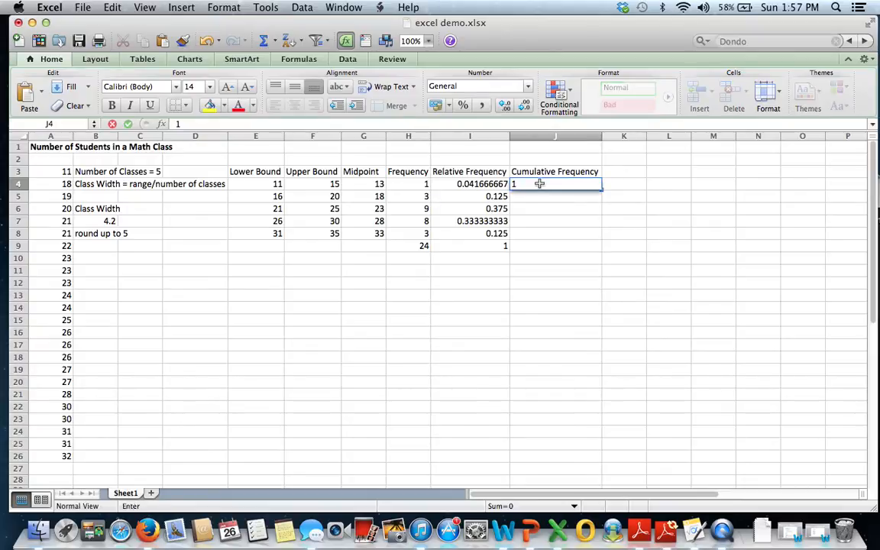
pyautogui.press('Return')
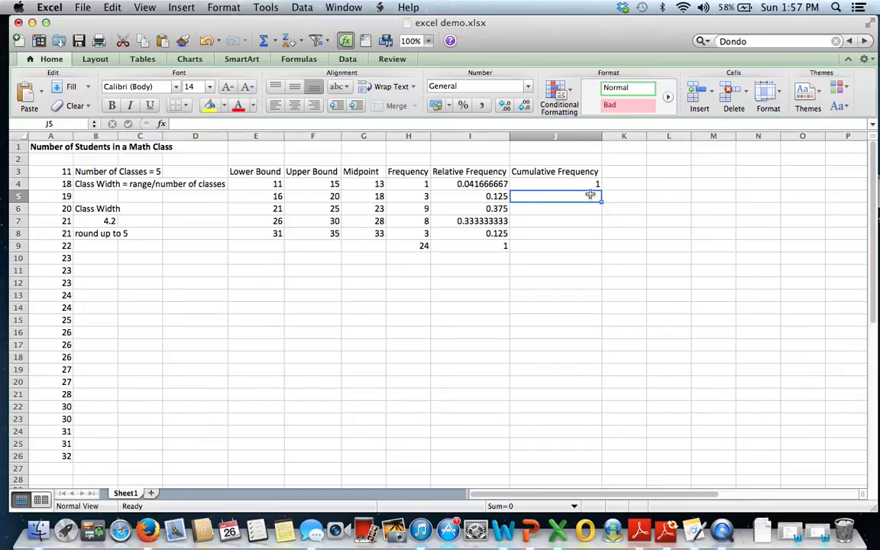
# - Calculate the second class's cumulative frequency in J5 with =SUM($H$4:H5), keeping the range's starting cell absolute
pyautogui.write('=SUM')
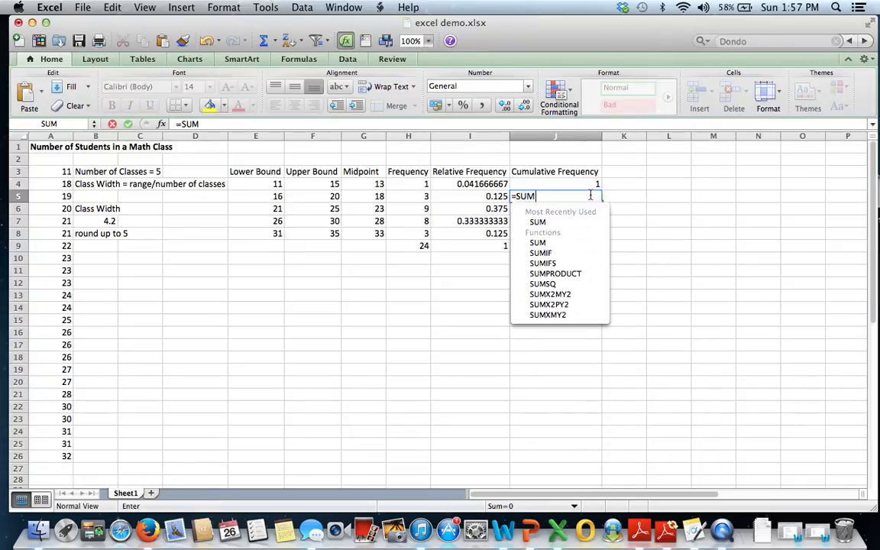
pyautogui.write('(')
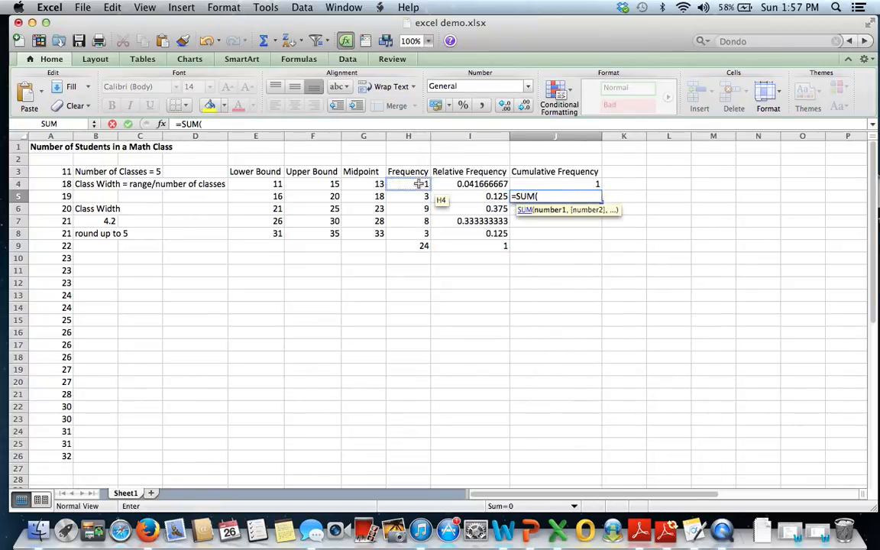
pyautogui.moveTo(426, 186); pyautogui.dragTo(420, 198)
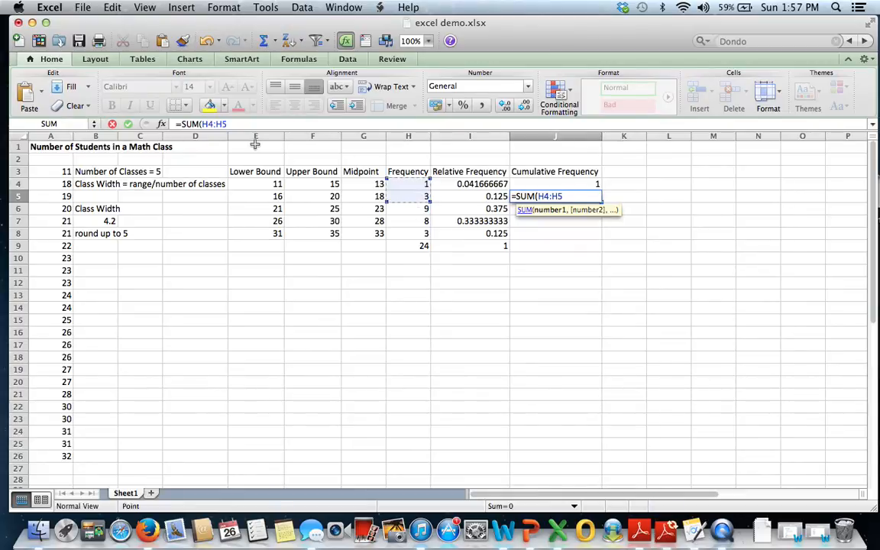
pyautogui.click(203, 124)
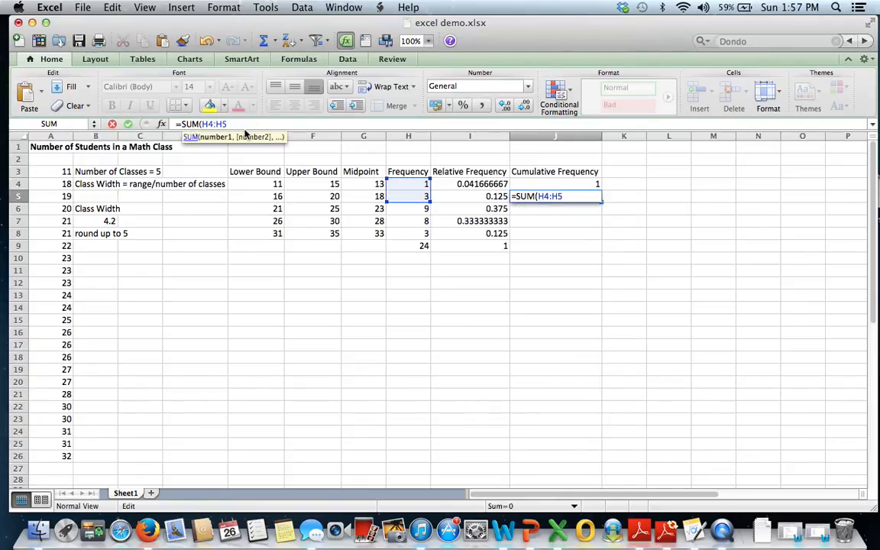
pyautogui.write('$')
pyautogui.press('Right')
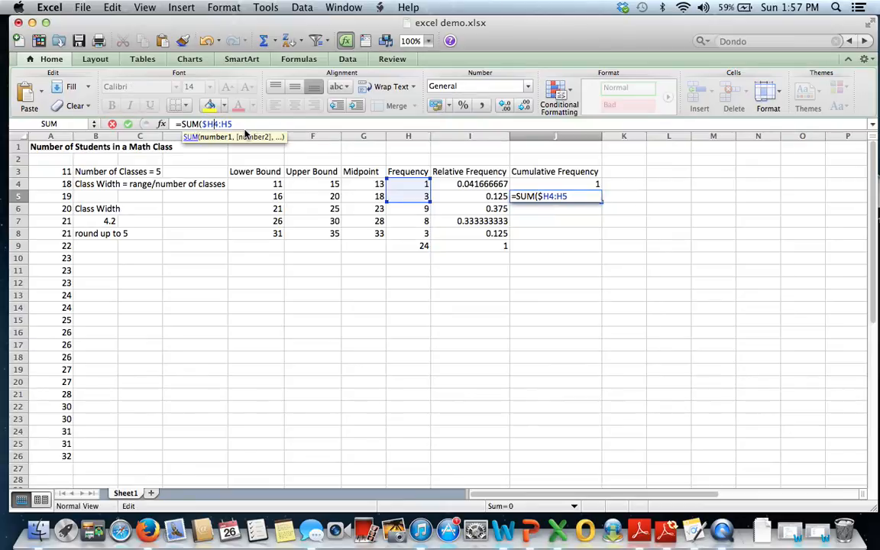
pyautogui.write('$')
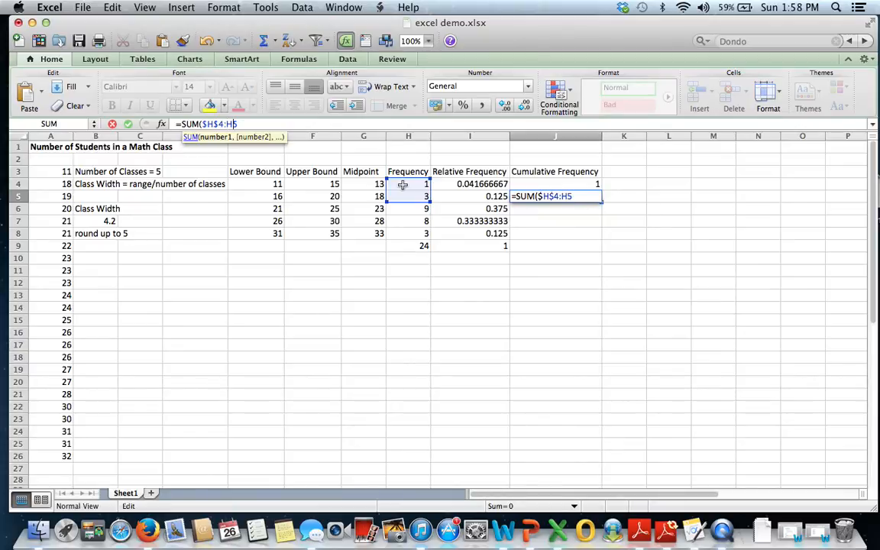
pyautogui.write(')')
pyautogui.press('Return')
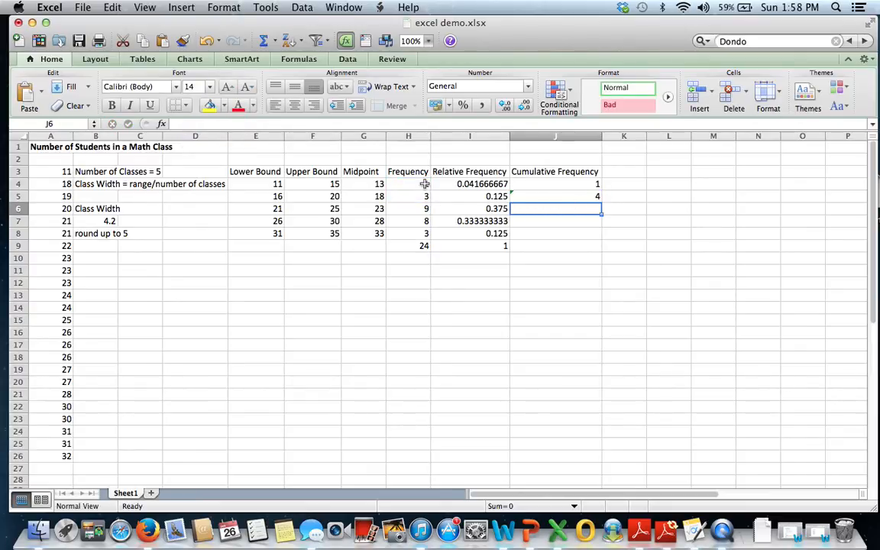
# - Fill the cumulative frequency formula from J5 down through J8 and select J8 to check its formula
pyautogui.click(590, 196)
pyautogui.moveTo(604, 203); pyautogui.dragTo(601, 241)
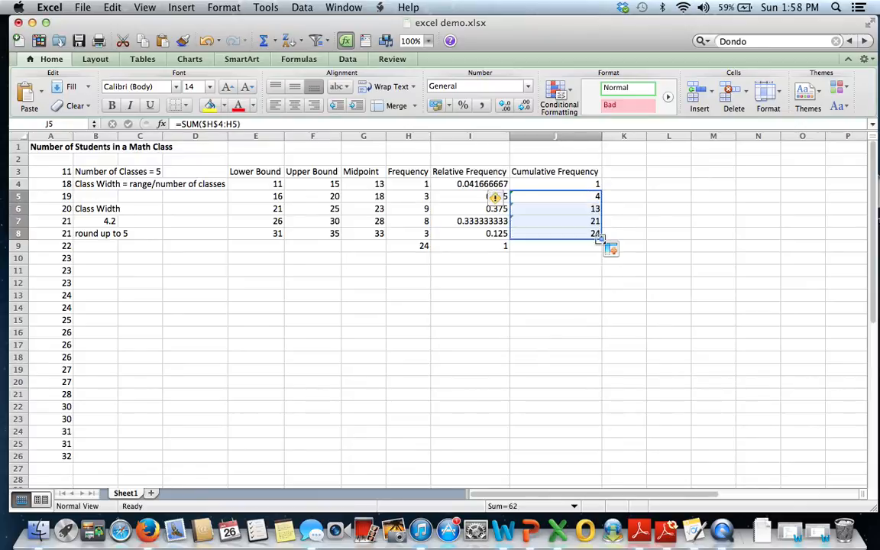
pyautogui.click(578, 249)
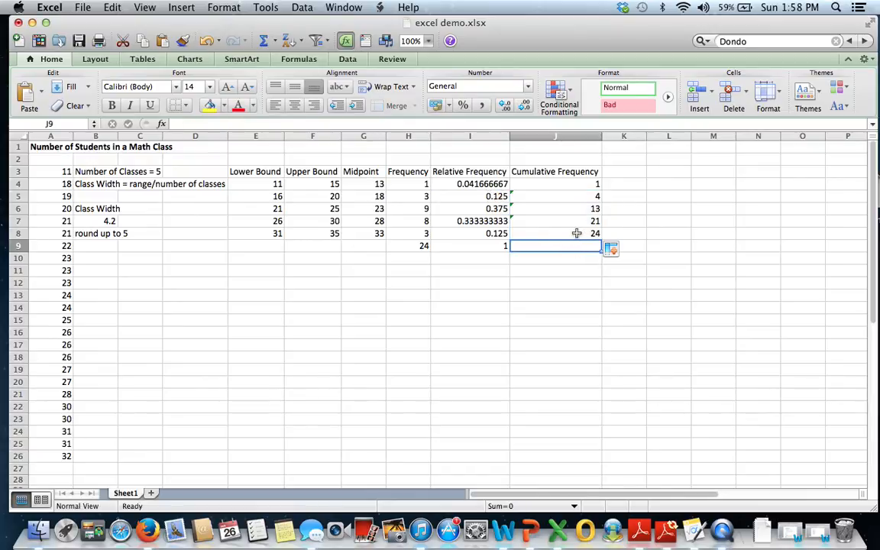
pyautogui.click(574, 233)
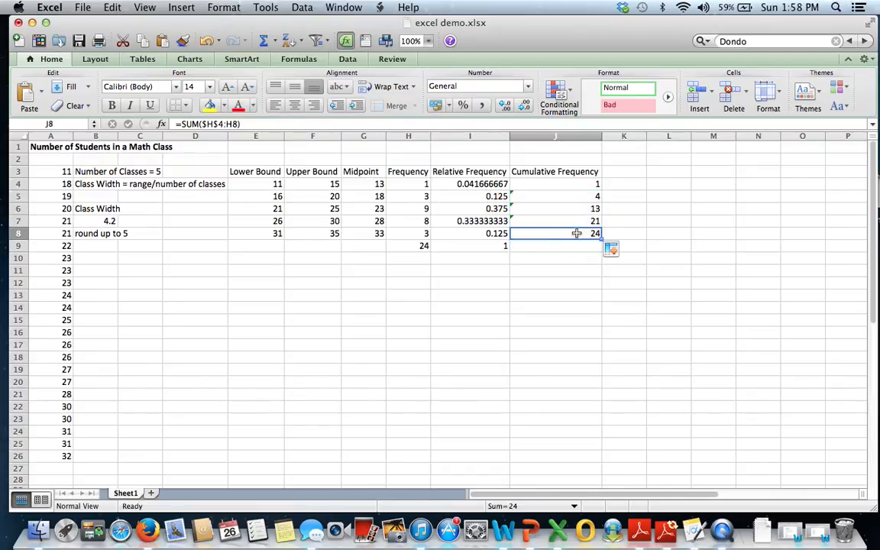